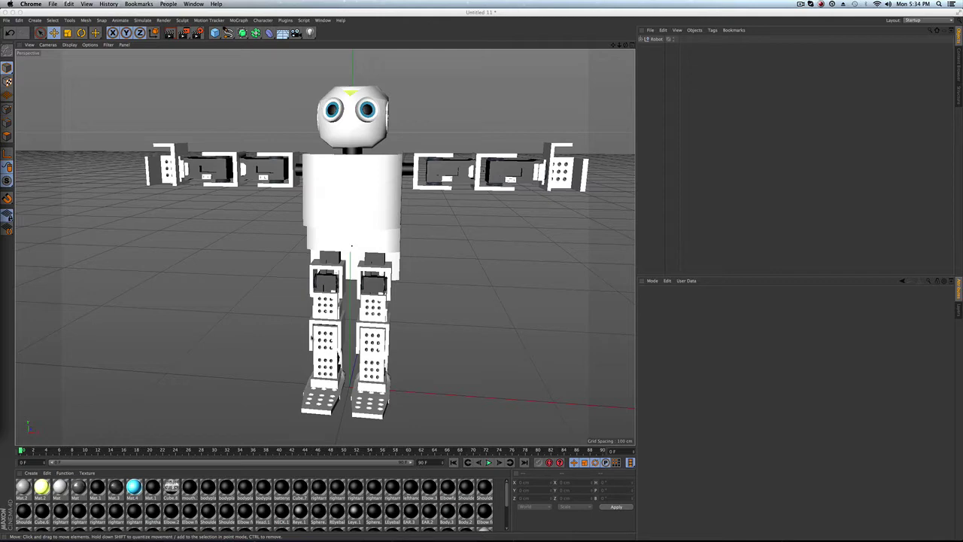
- Pan and orbit the viewport to view the robot from the side, then from the front
{"action": "left_click", "coordinate": [389, 202]}
{"action": "middle_click_drag", "start_coordinate": [389, 201], "coordinate": [320, 203], "text": "alt"}
{"action": "mouse_move", "coordinate": [320, 202]}
{"action": "left_mouse_down", "text": "alt"}
{"action": "mouse_move", "coordinate": [252, 203]}
{"action": "mouse_move", "coordinate": [354, 208]}
{"action": "mouse_move", "coordinate": [336, 212]}
{"action": "mouse_move", "coordinate": [352, 211]}
{"action": "mouse_move", "coordinate": [329, 197]}
{"action": "mouse_move", "coordinate": [337, 203]}
{"action": "mouse_move", "coordinate": [310, 210]}
{"action": "left_mouse_up", "text": "alt"}
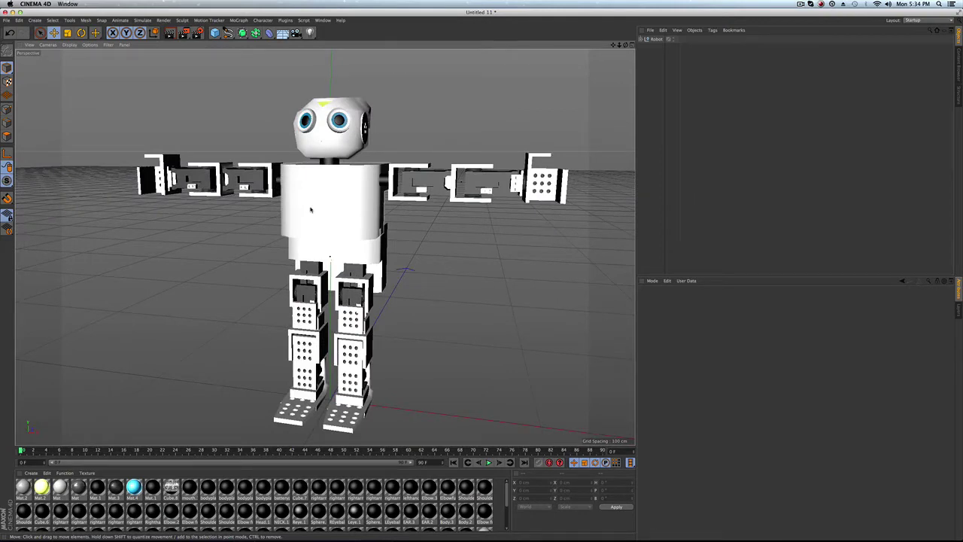
{"action": "left_click_drag", "start_coordinate": [310, 210], "coordinate": [329, 215], "text": "alt"}
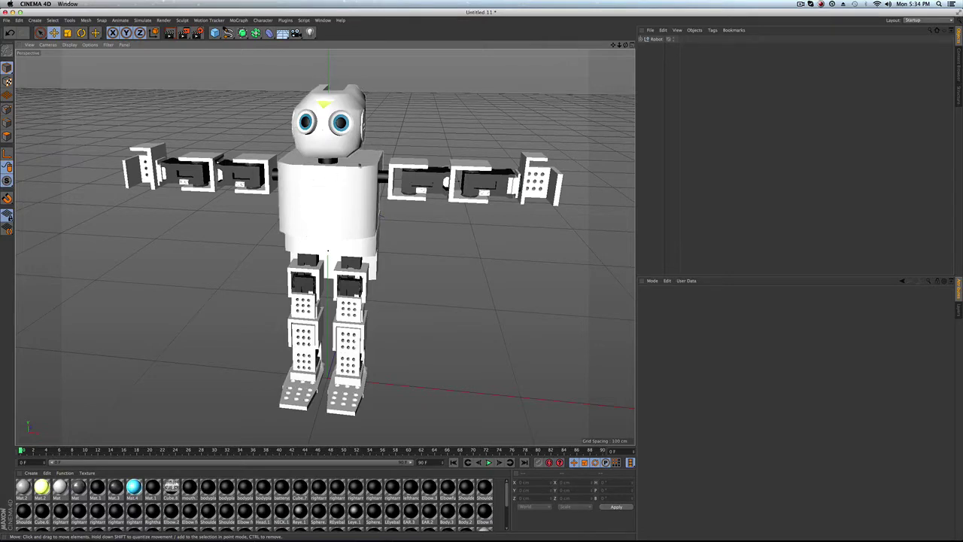
- Expand the Robot group, collapse its Head, Right arm and Right Leg groups, then switch to Chrome
{"action": "left_click", "coordinate": [653, 39]}
{"action": "left_click", "coordinate": [641, 39]}
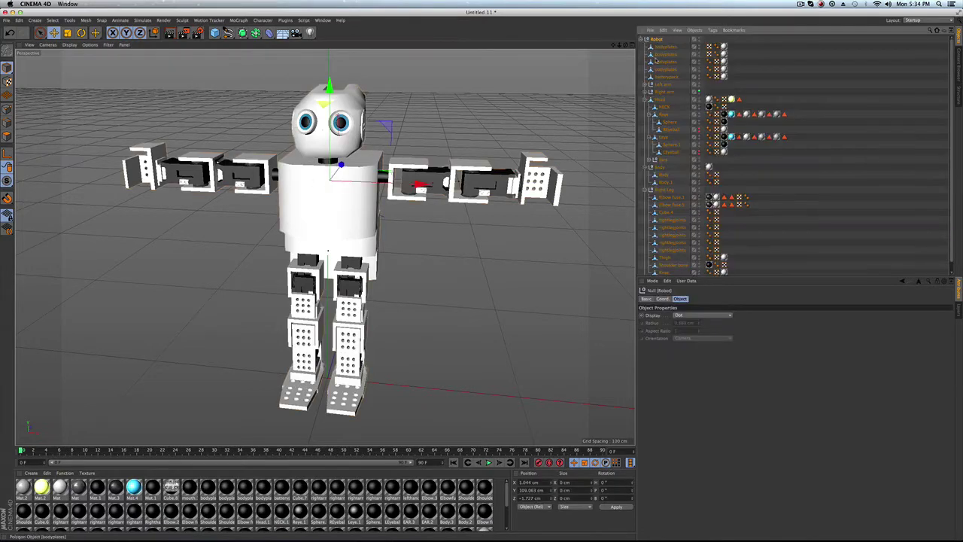
{"action": "left_click", "coordinate": [645, 99]}
{"action": "left_click", "coordinate": [645, 91]}
{"action": "left_click", "coordinate": [645, 91]}
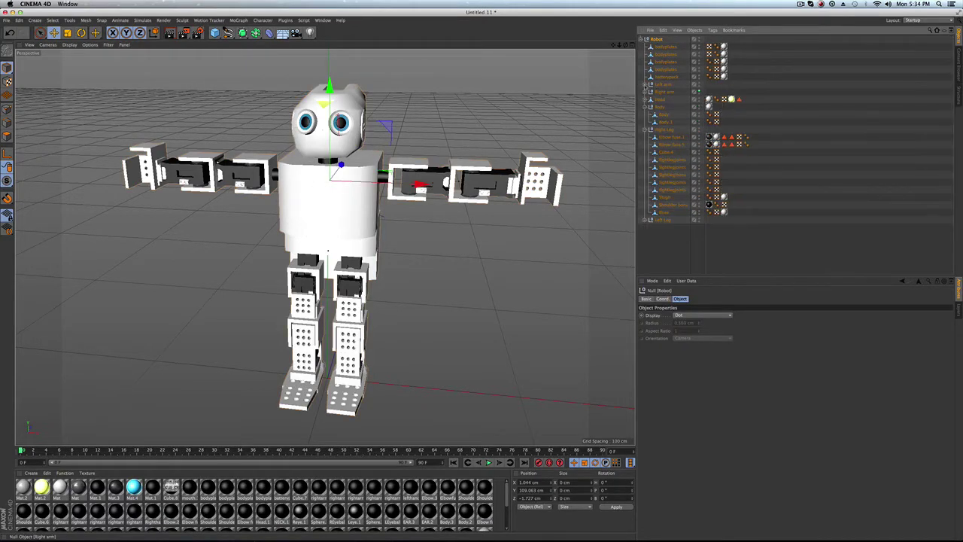
{"action": "left_click", "coordinate": [645, 130]}
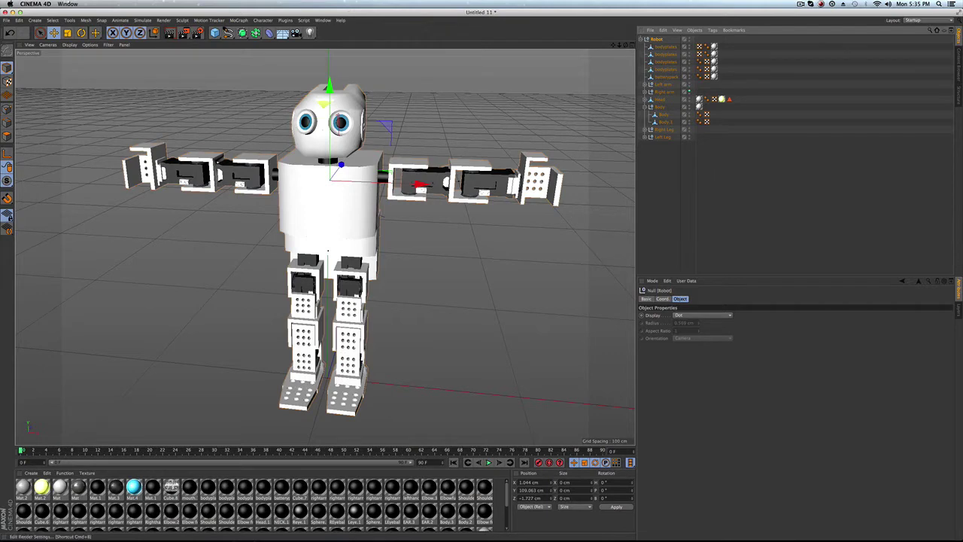
{"action": "key", "text": "super+Tab"}
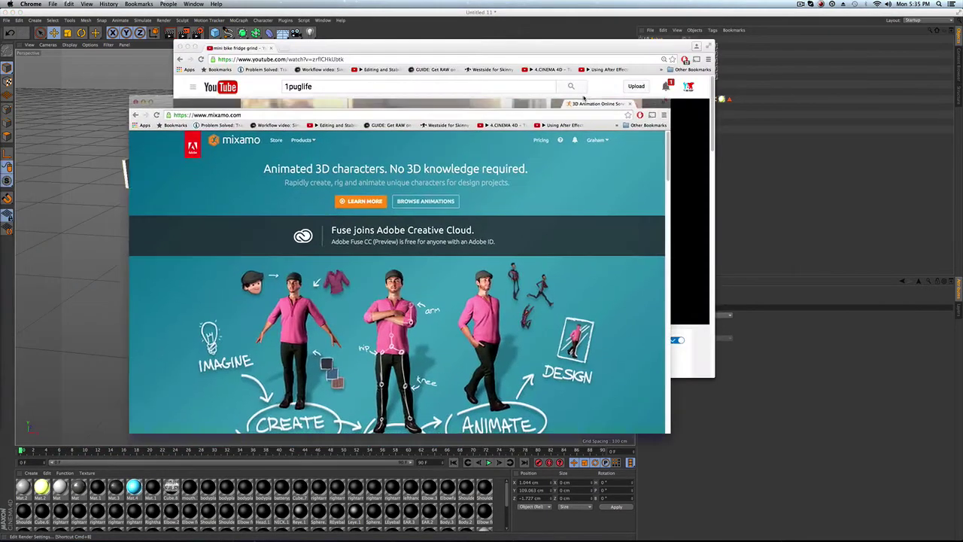
- Open Mixamo's Auto-Rigger from the Products menu and start rigging a character
{"action": "left_click_drag", "start_coordinate": [429, 97], "coordinate": [484, 56]}
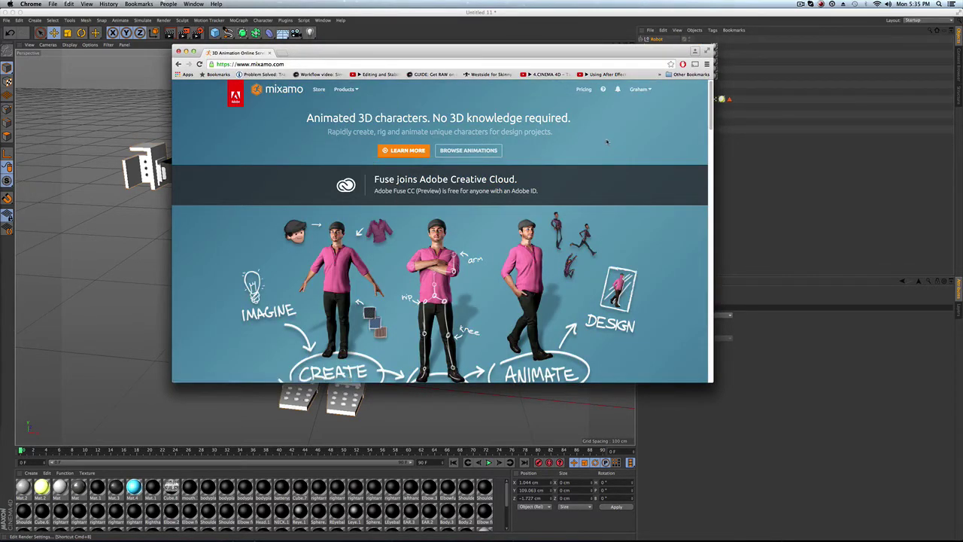
{"action": "left_click", "coordinate": [345, 89]}
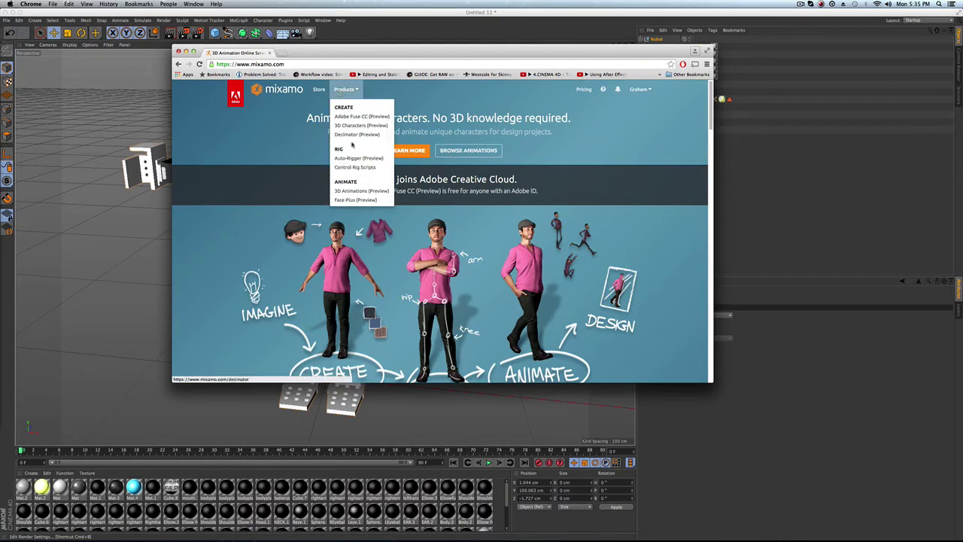
{"action": "left_click", "coordinate": [354, 158]}
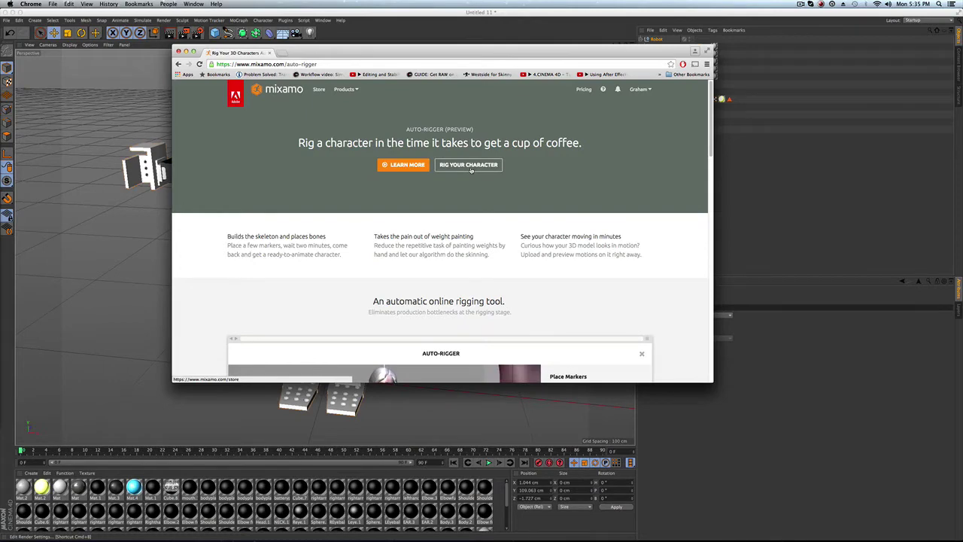
{"action": "left_click", "coordinate": [471, 165]}
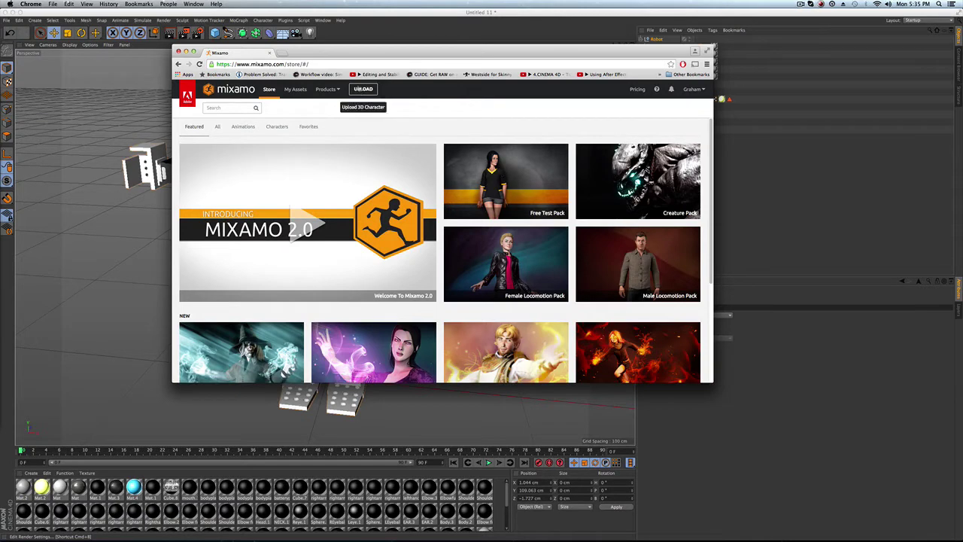
{"action": "left_click", "coordinate": [359, 91]}
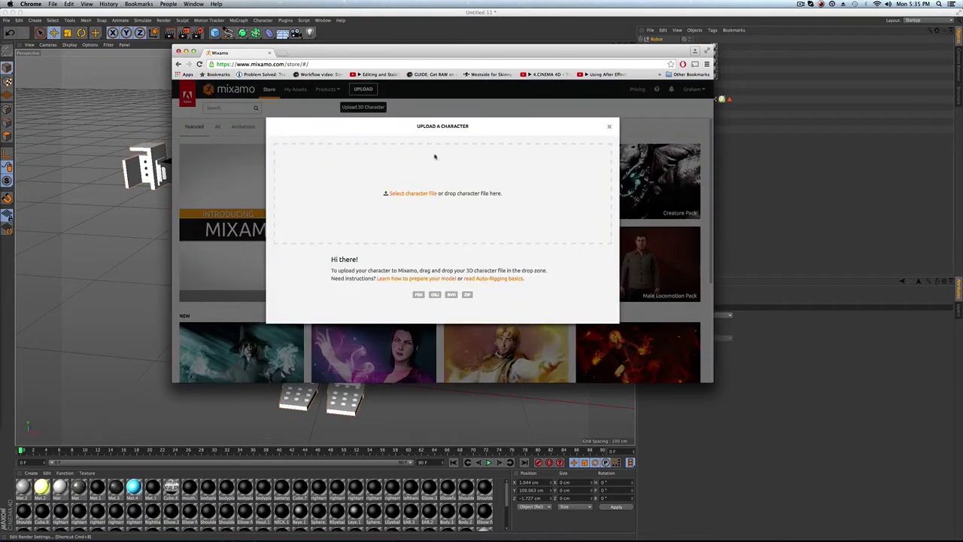
{"action": "left_click", "coordinate": [424, 194]}
{"action": "left_click", "coordinate": [631, 68]}
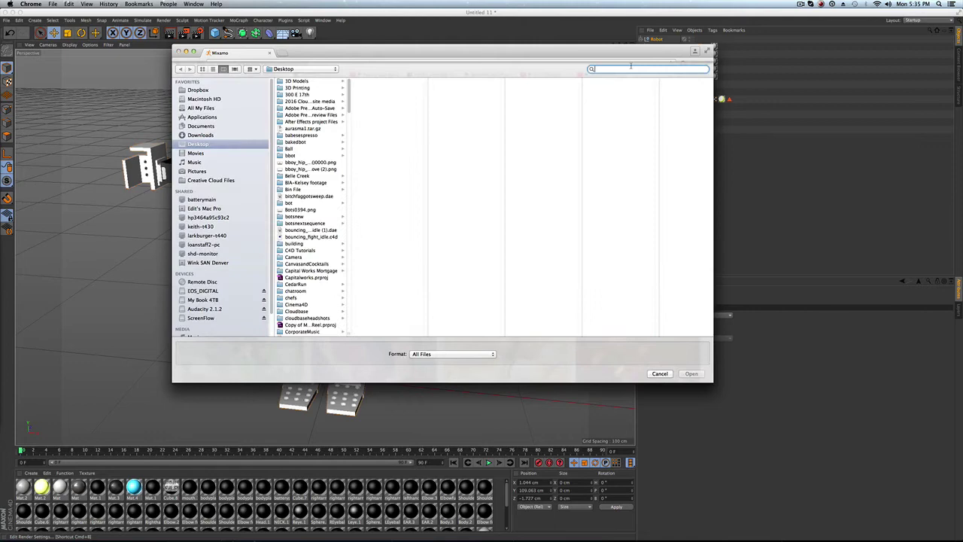
{"action": "type", "text": "robot"}
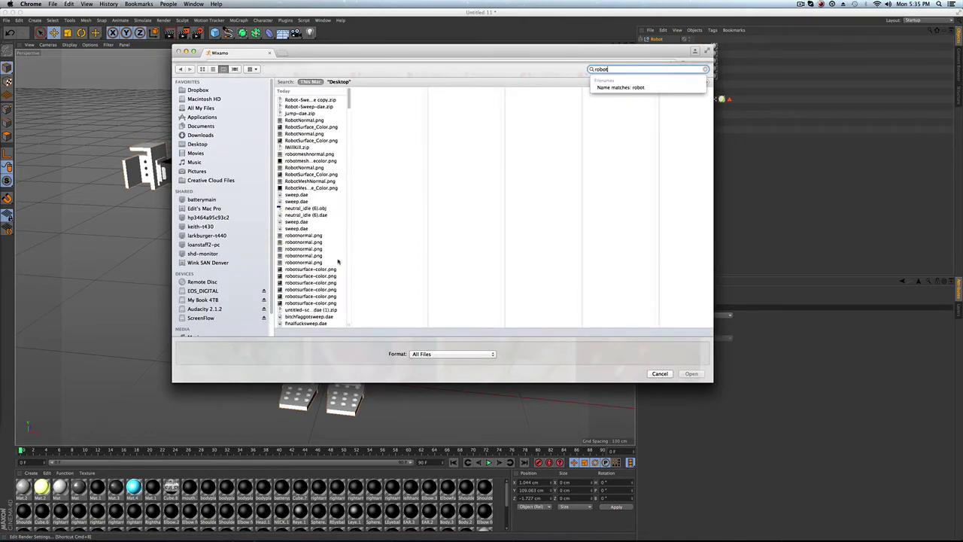
{"action": "left_click", "coordinate": [660, 373]}
{"action": "left_click_drag", "start_coordinate": [313, 60], "coordinate": [334, 127]}
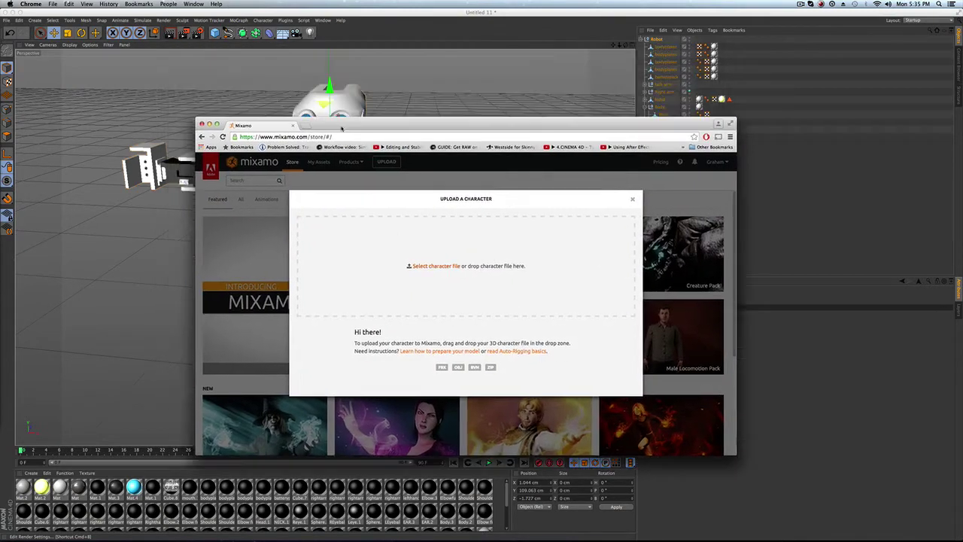
- Export the robot scene as TutorialRobot.fbx, accepting the FBX 2015.1 export settings
{"action": "key", "text": "super+Tab"}
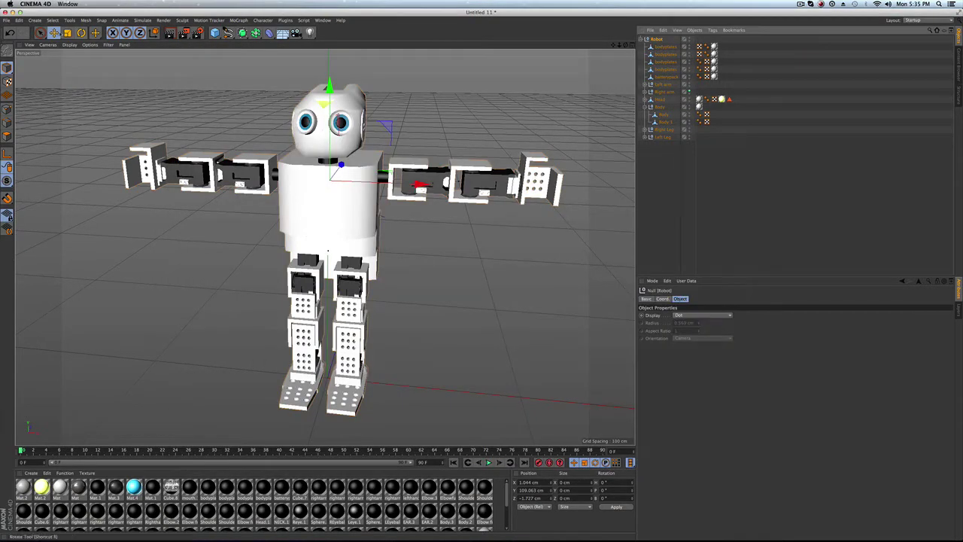
{"action": "left_click", "coordinate": [6, 20]}
{"action": "mouse_move", "coordinate": [30, 144]}
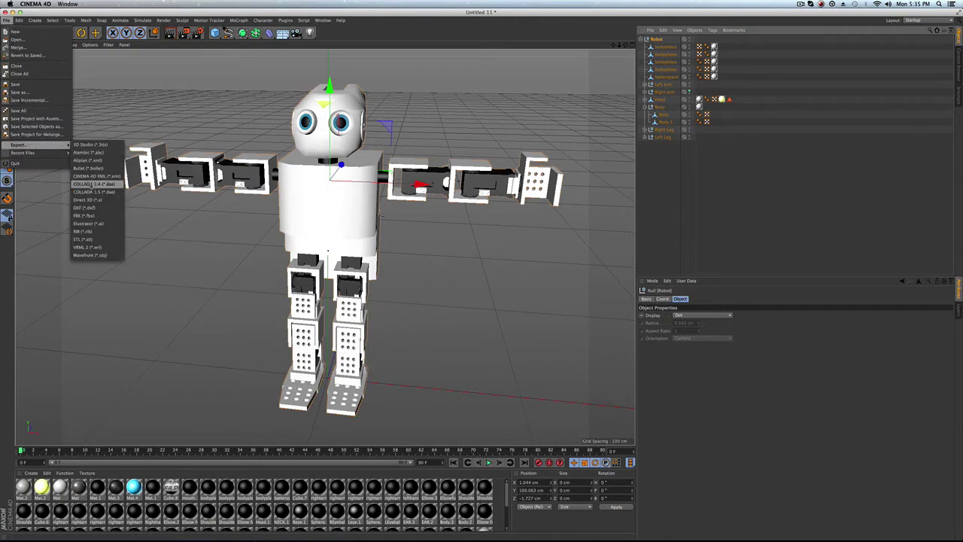
{"action": "left_click", "coordinate": [84, 216]}
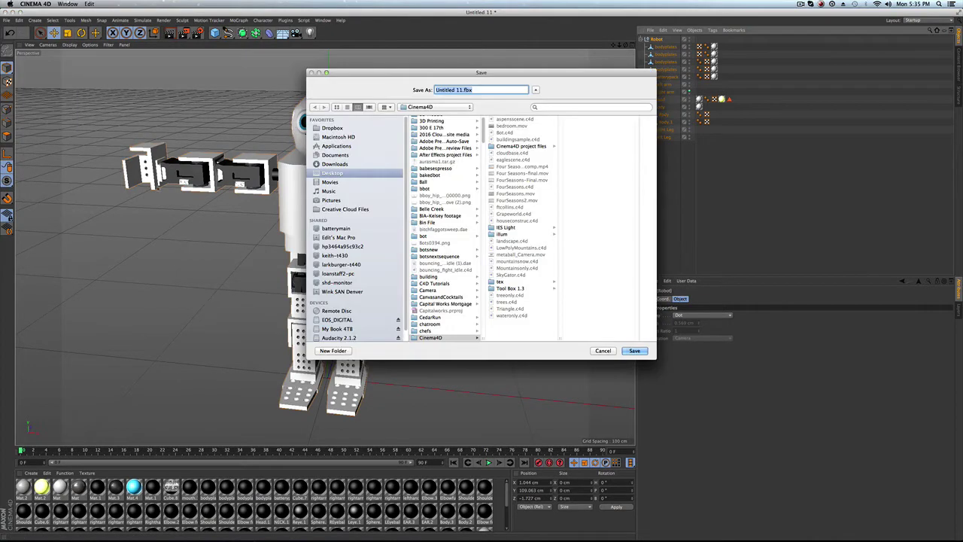
{"action": "left_click", "coordinate": [461, 90]}
{"action": "left_click_drag", "start_coordinate": [460, 90], "coordinate": [435, 90]}
{"action": "type", "text": "TutorialRobot"}
{"action": "left_click", "coordinate": [636, 351]}
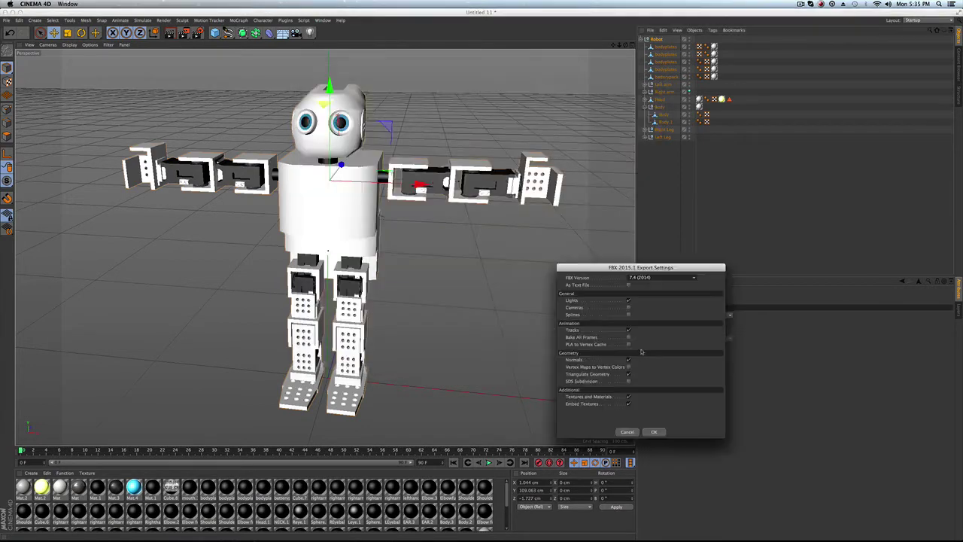
{"action": "left_click", "coordinate": [654, 434]}
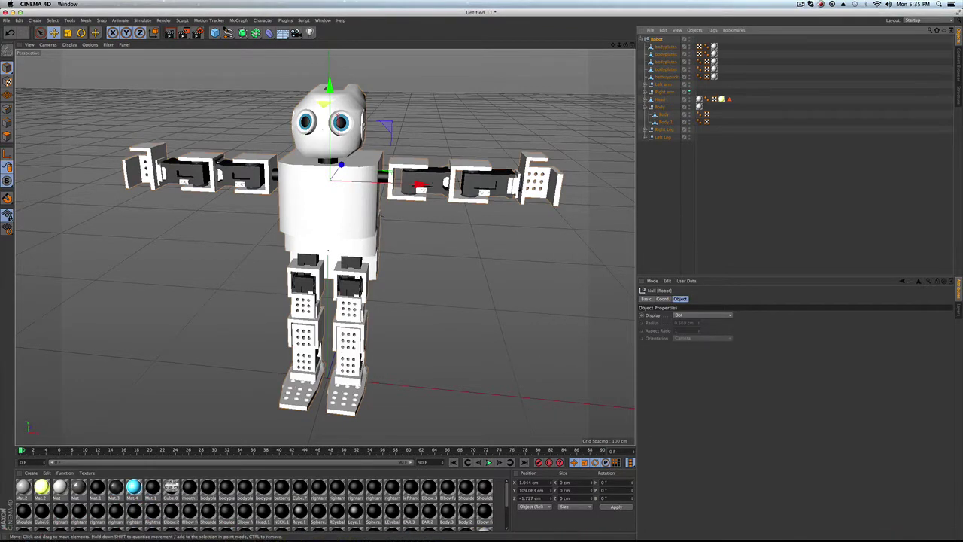
- Back in Mixamo, close the upload dialog and reopen character upload through the Auto-Rigger
{"action": "left_click", "coordinate": [100, 518]}
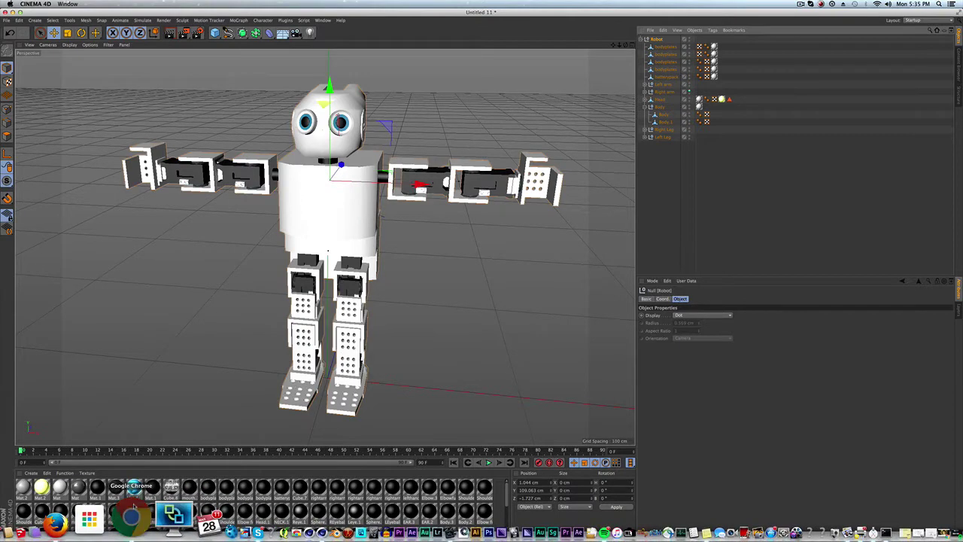
{"action": "left_click_drag", "start_coordinate": [383, 127], "coordinate": [360, 83]}
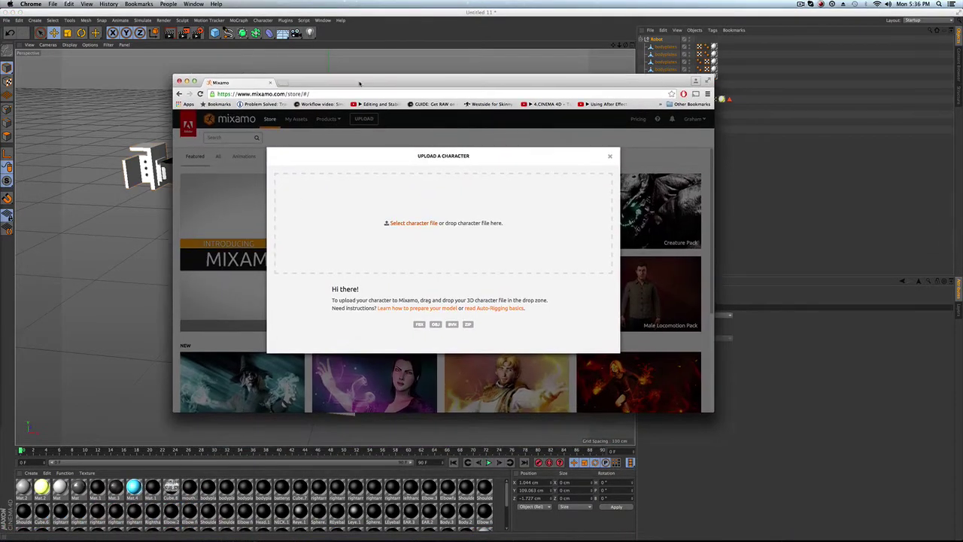
{"action": "left_click", "coordinate": [609, 156]}
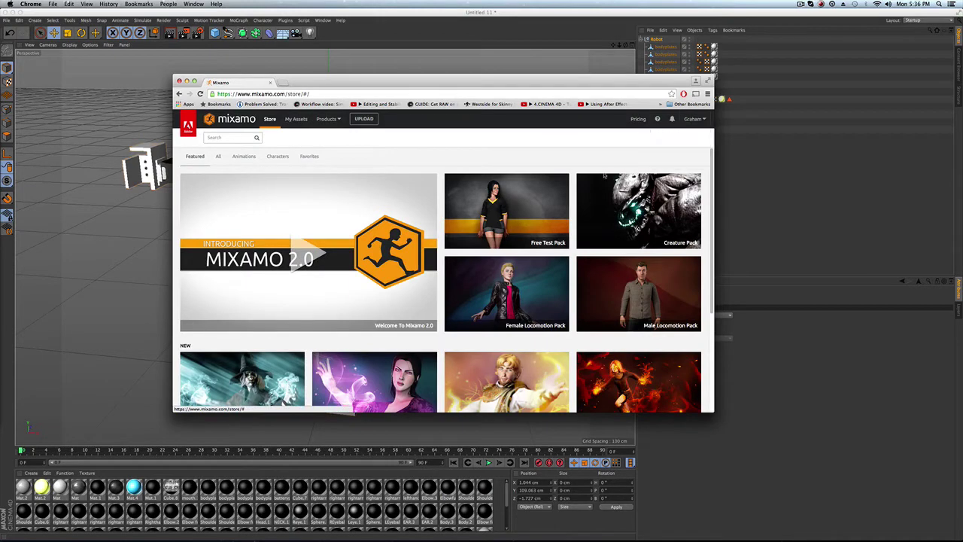
{"action": "left_click", "coordinate": [255, 119]}
{"action": "mouse_move", "coordinate": [347, 119]}
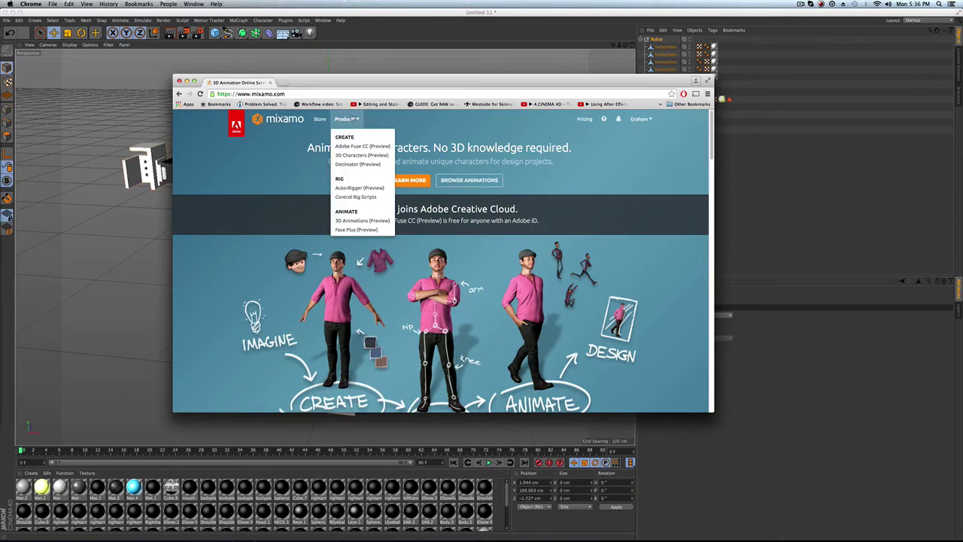
{"action": "left_click", "coordinate": [348, 188]}
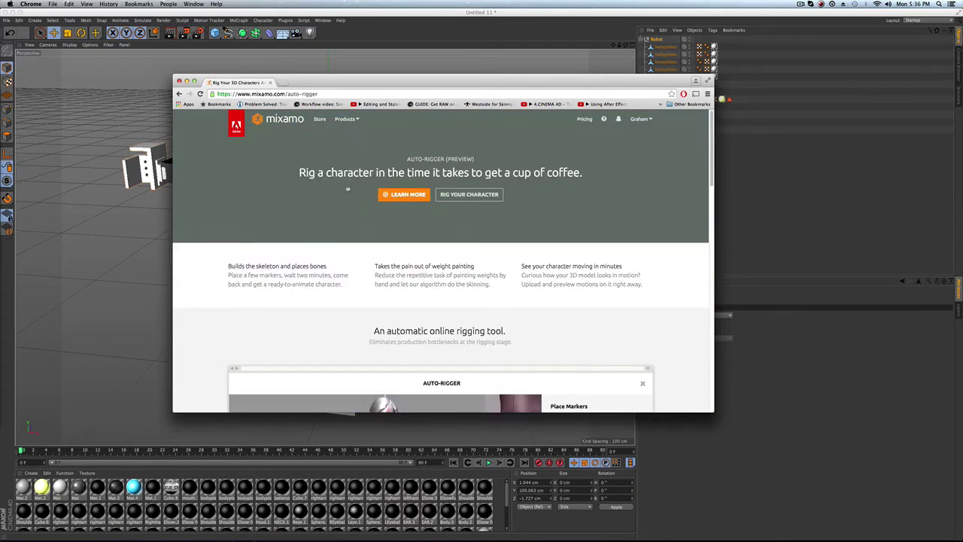
{"action": "left_click", "coordinate": [468, 194]}
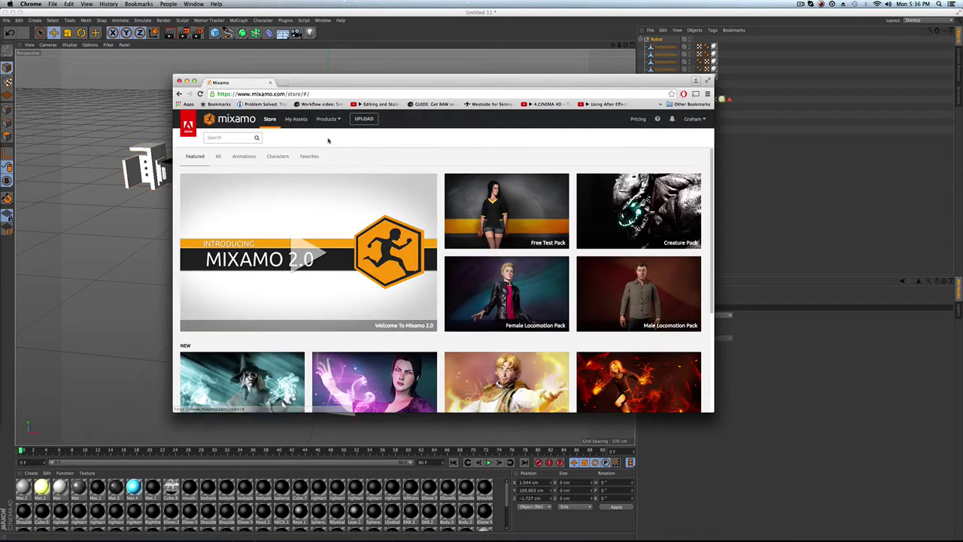
{"action": "left_click", "coordinate": [363, 119]}
- Upload TutorialRobot.fbx from the Desktop to the Auto-Rigger
{"action": "left_click", "coordinate": [413, 223]}
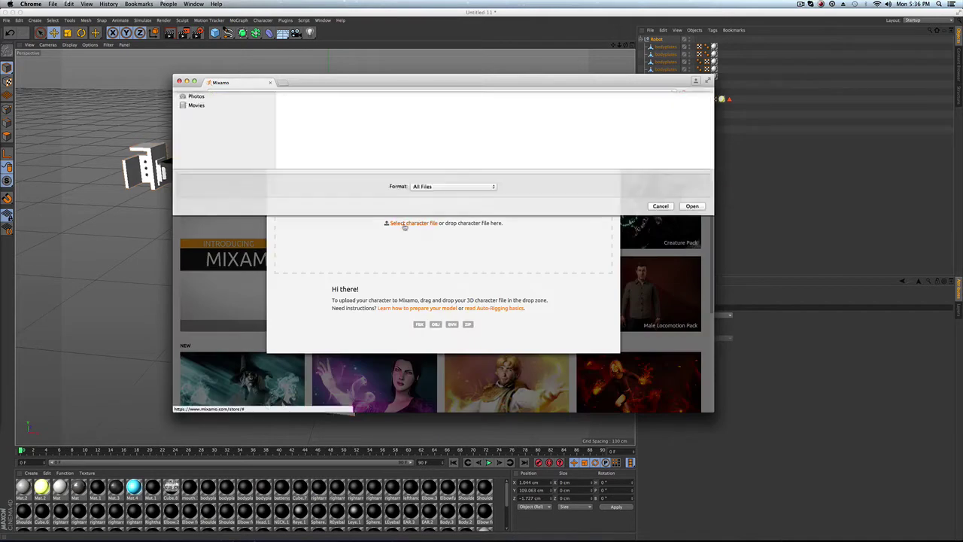
{"action": "left_click_drag", "start_coordinate": [349, 138], "coordinate": [324, 363]}
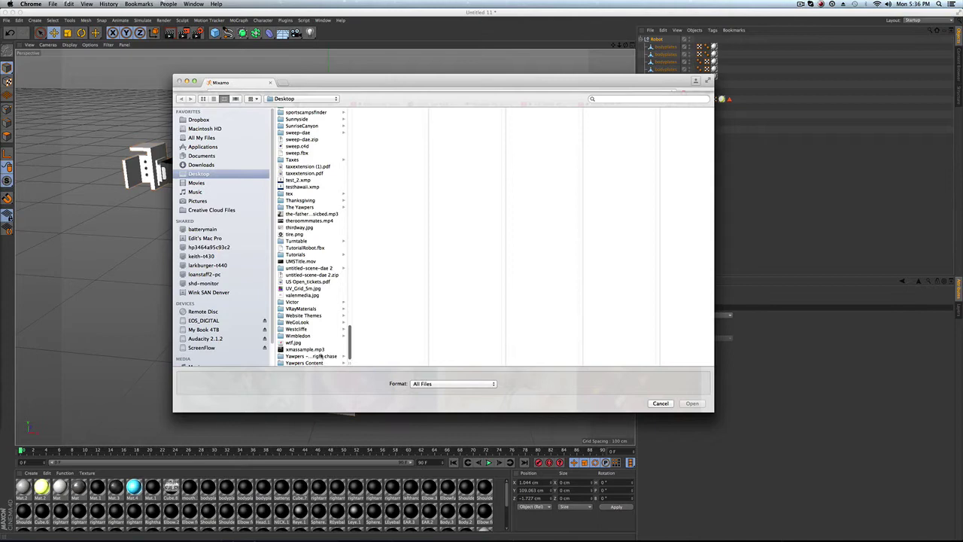
{"action": "left_click", "coordinate": [307, 248]}
{"action": "left_click", "coordinate": [691, 403]}
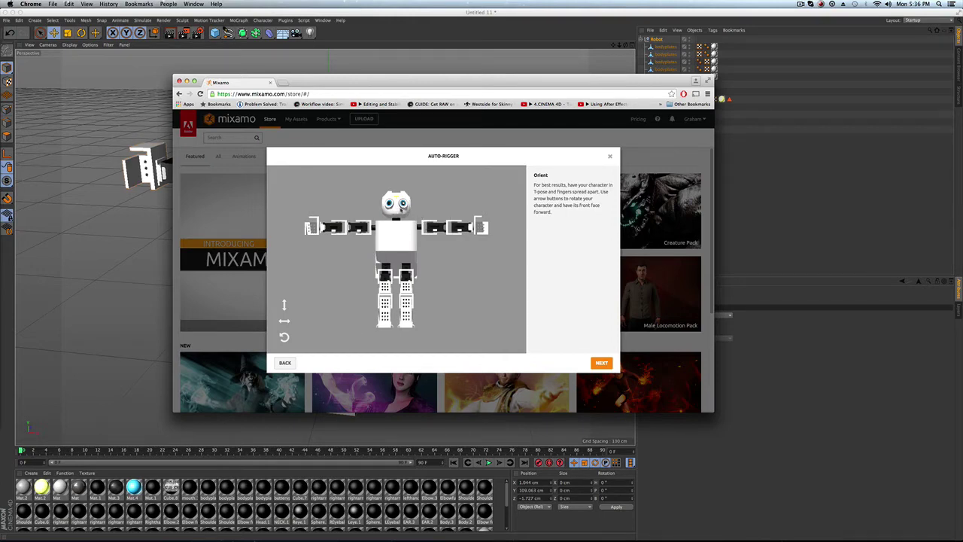
- Drag the chin, wrist, elbow, knee and groin markers onto the robot and pick No Fingers (25)
{"action": "left_click", "coordinate": [598, 362]}
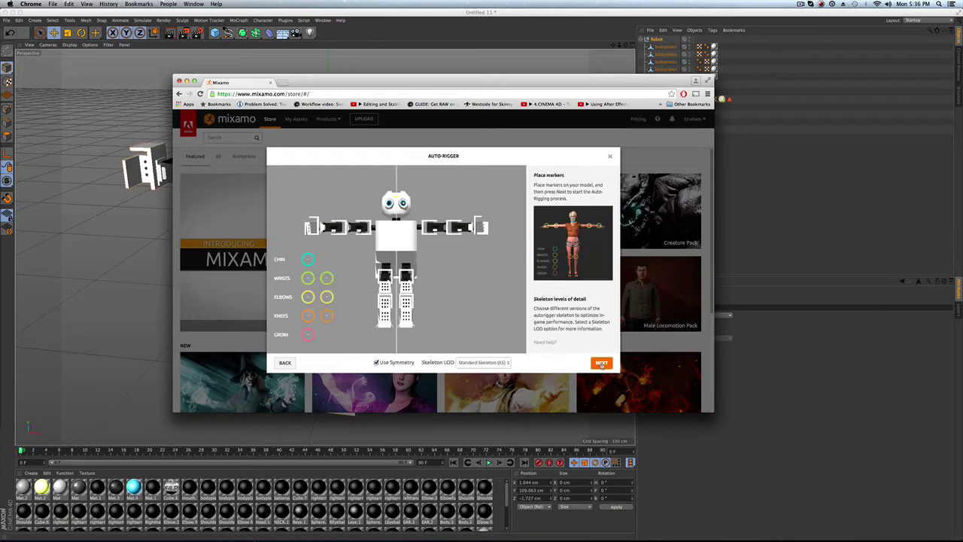
{"action": "mouse_move", "coordinate": [307, 263]}
{"action": "left_mouse_down"}
{"action": "mouse_move", "coordinate": [395, 230]}
{"action": "mouse_move", "coordinate": [397, 220]}
{"action": "mouse_move", "coordinate": [314, 253]}
{"action": "mouse_move", "coordinate": [320, 227]}
{"action": "left_mouse_up"}
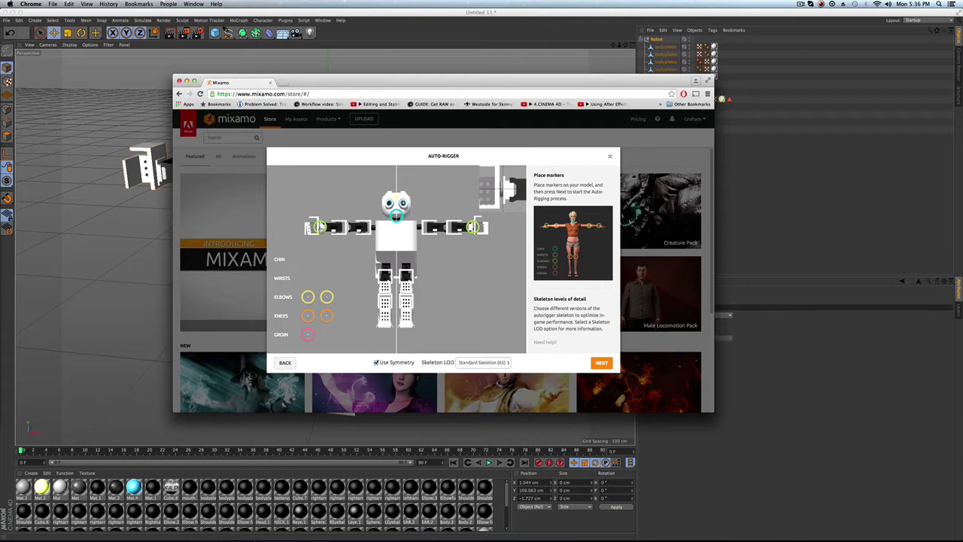
{"action": "left_click_drag", "start_coordinate": [308, 297], "coordinate": [345, 227]}
{"action": "left_click_drag", "start_coordinate": [312, 316], "coordinate": [385, 295]}
{"action": "mouse_move", "coordinate": [307, 335]}
{"action": "left_mouse_down"}
{"action": "mouse_move", "coordinate": [397, 276]}
{"action": "mouse_move", "coordinate": [396, 264]}
{"action": "left_mouse_up"}
{"action": "left_click", "coordinate": [490, 363]}
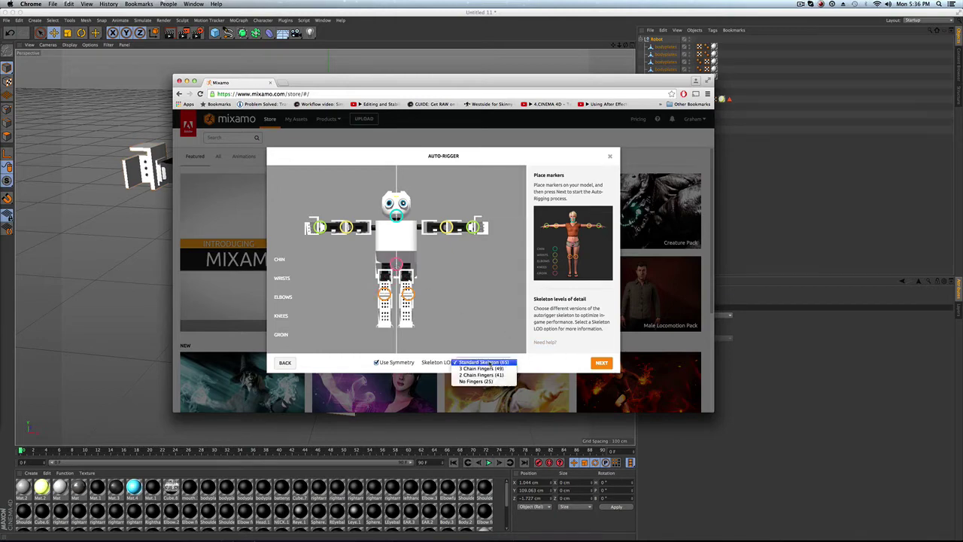
{"action": "left_click", "coordinate": [481, 381]}
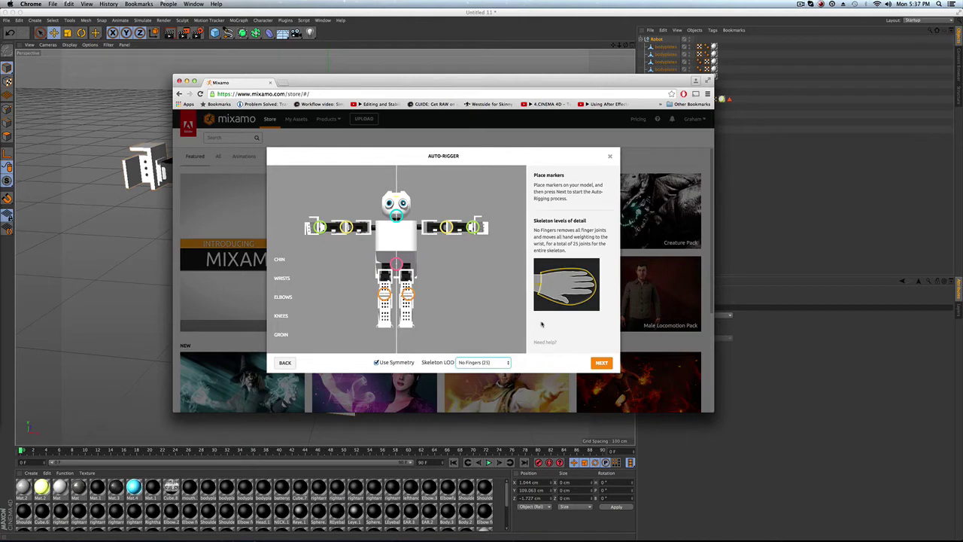
- Run the auto-rig, then accept the reviewed rig with Next
{"action": "left_click", "coordinate": [599, 363]}
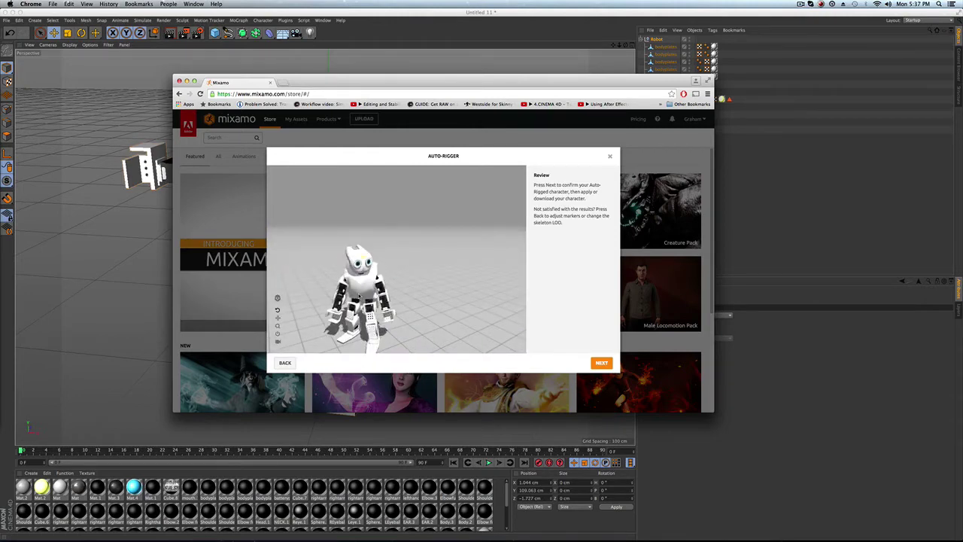
{"action": "left_click", "coordinate": [601, 363]}
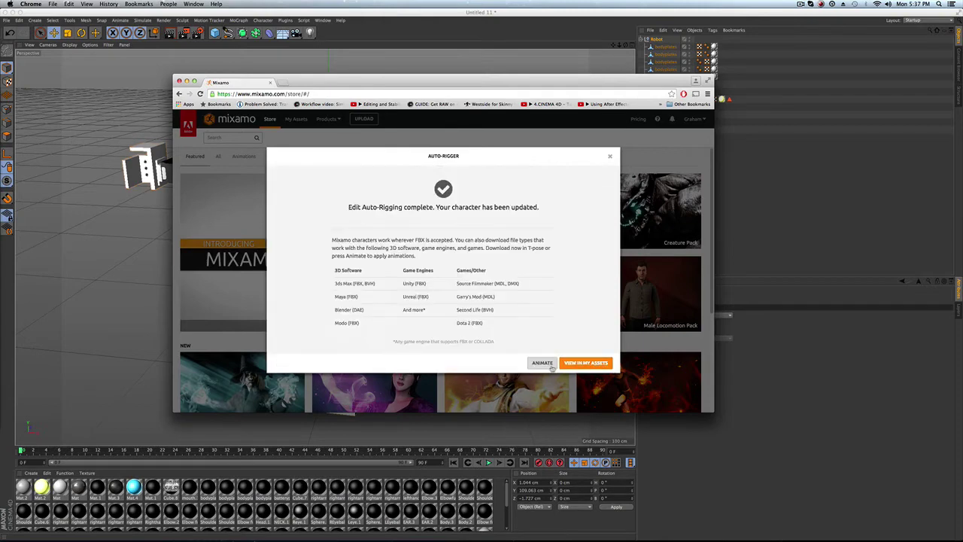
- Queue the rigged TutorialRobot download as FBX in T-pose from My Assets, then return to Cinema 4D
{"action": "left_click", "coordinate": [573, 363]}
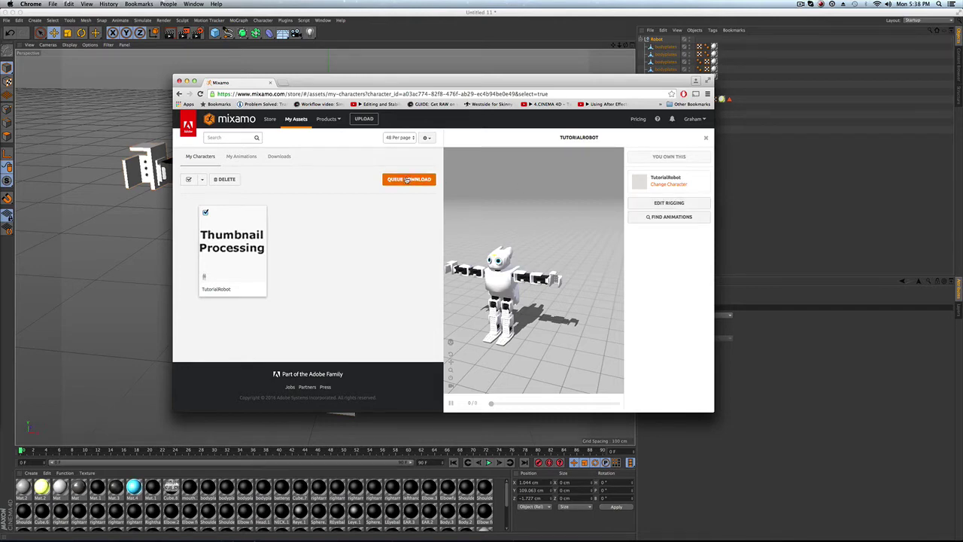
{"action": "left_click", "coordinate": [404, 181]}
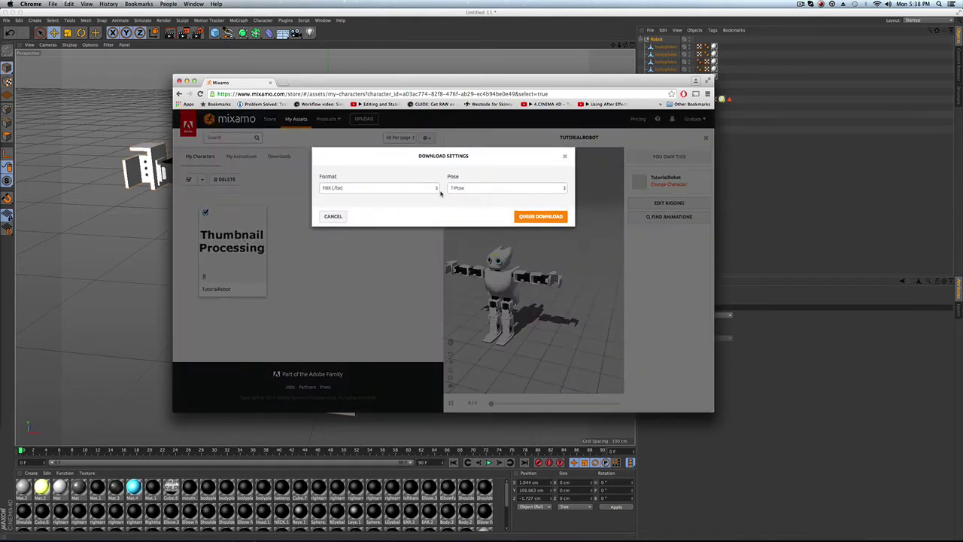
{"action": "left_click", "coordinate": [536, 218]}
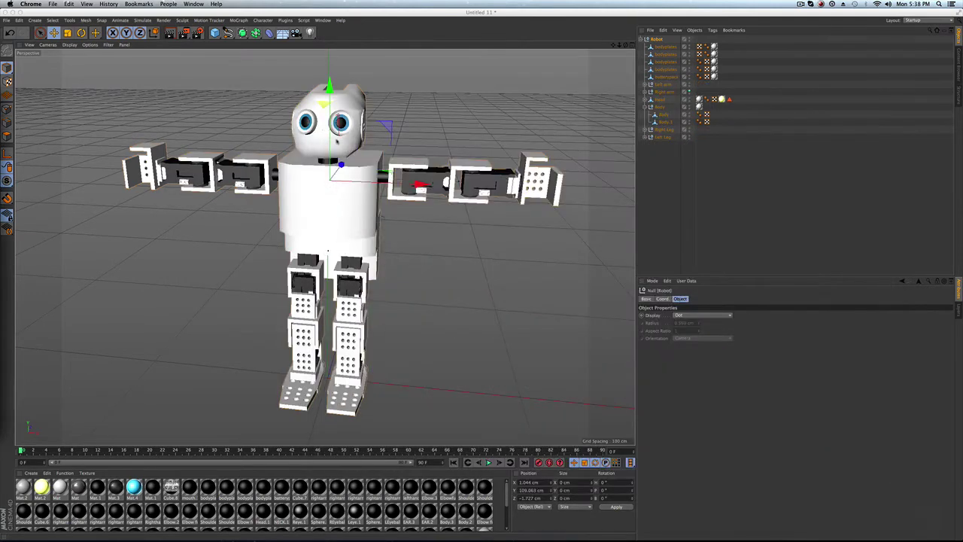
{"action": "left_click", "coordinate": [187, 10]}
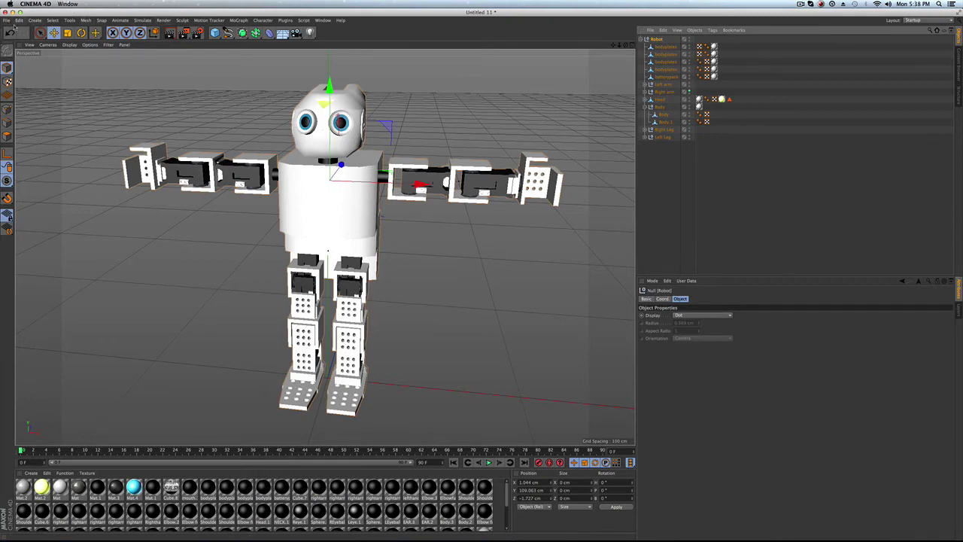
- Merge TutorialRobot.fbx into the scene, accepting the default FBX import and take settings
{"action": "left_click", "coordinate": [6, 21]}
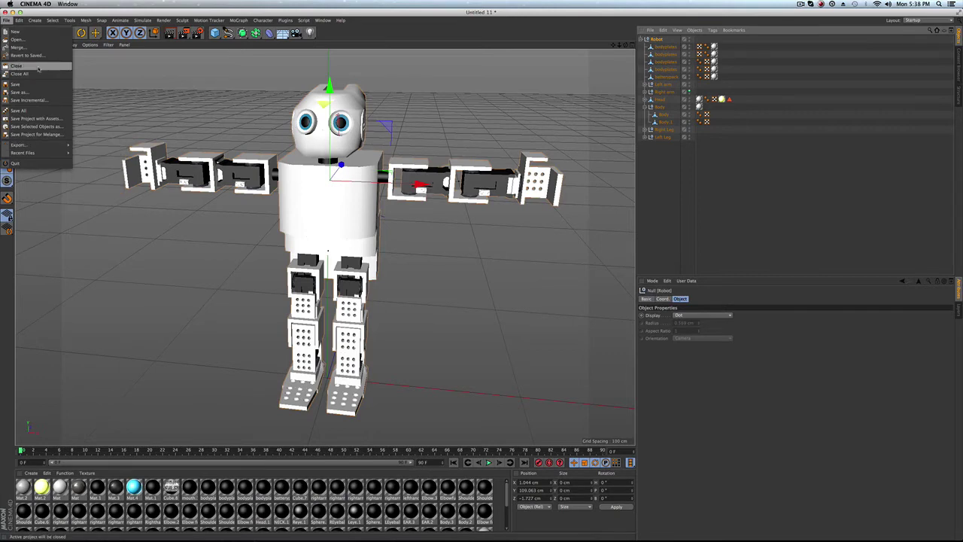
{"action": "left_click", "coordinate": [18, 46]}
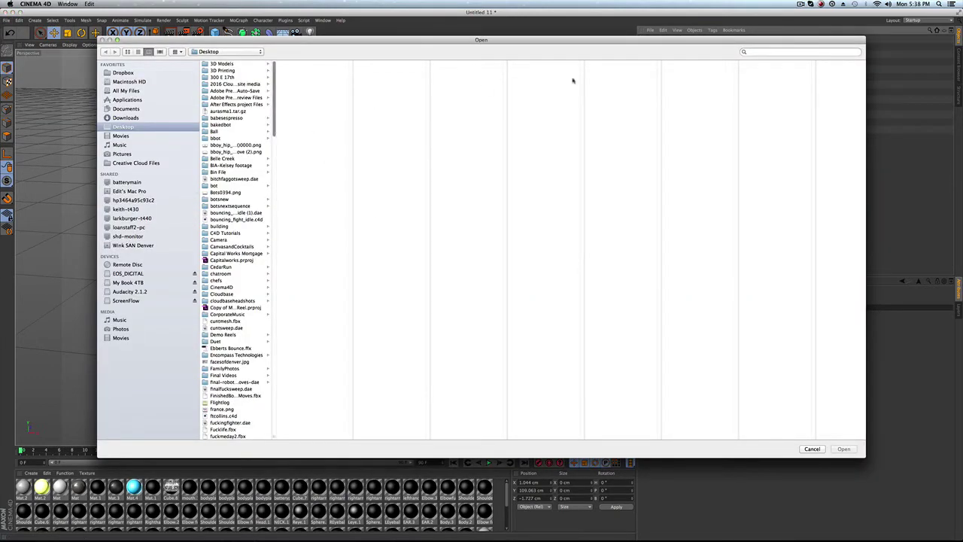
{"action": "left_click", "coordinate": [744, 52]}
{"action": "type", "text": "tutori"}
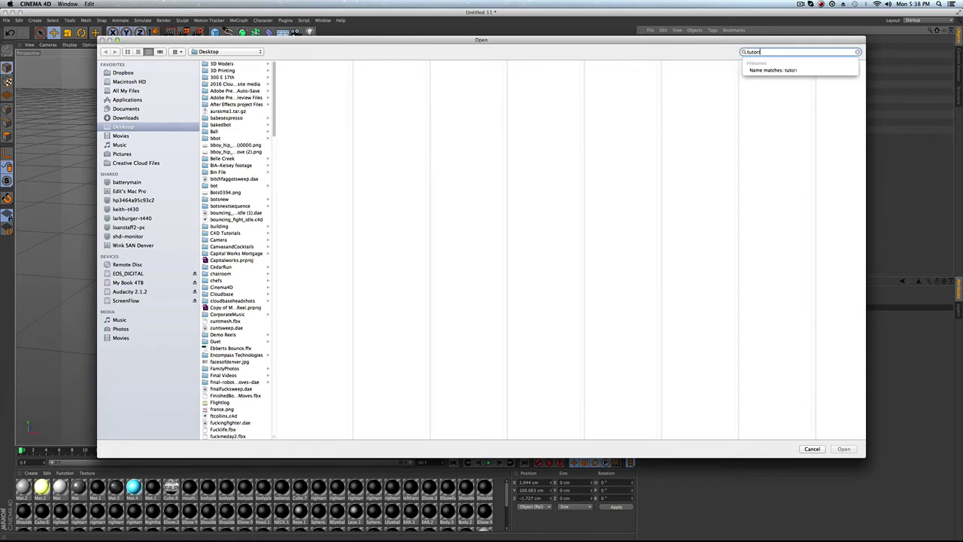
{"action": "type", "text": "alrobot"}
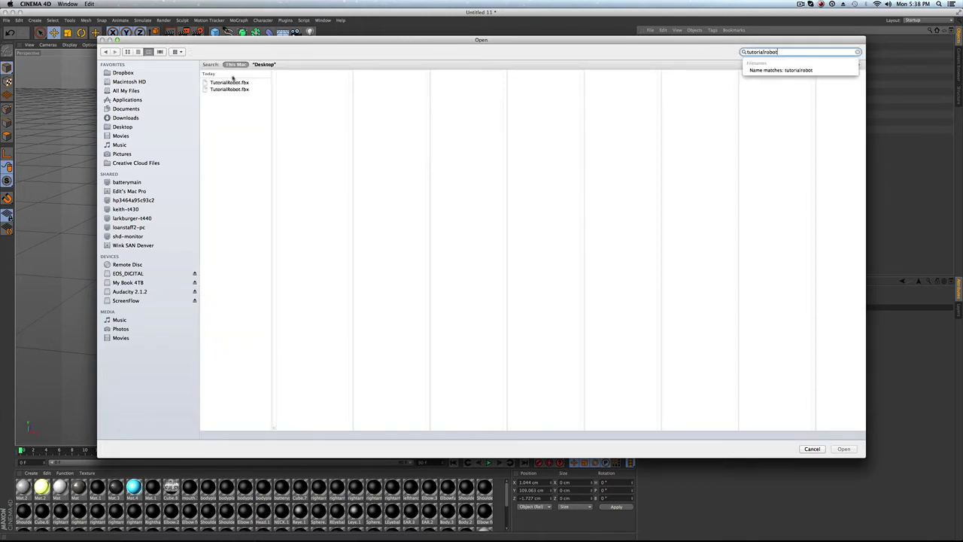
{"action": "left_click", "coordinate": [231, 82]}
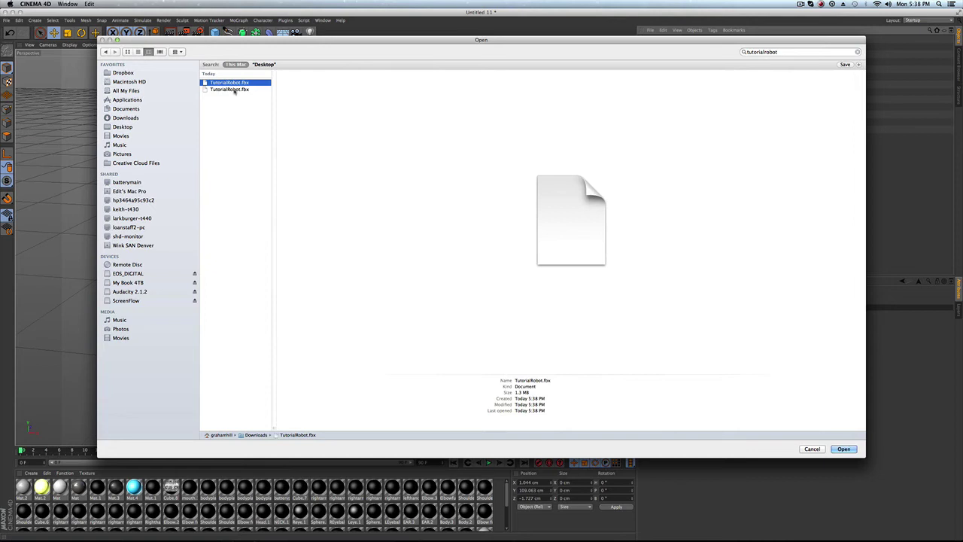
{"action": "left_click", "coordinate": [235, 90]}
{"action": "left_click", "coordinate": [238, 83]}
{"action": "left_click", "coordinate": [844, 449]}
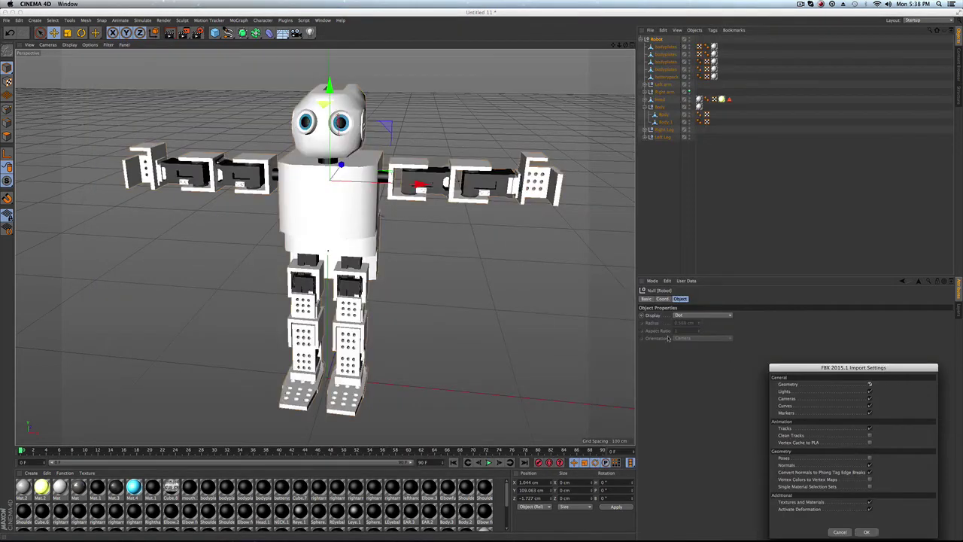
{"action": "left_click", "coordinate": [868, 532]}
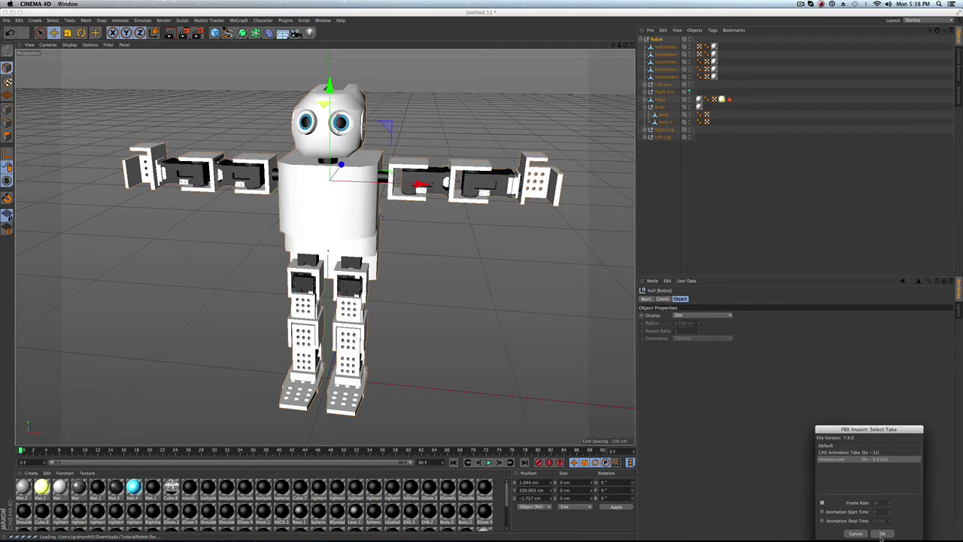
{"action": "left_click", "coordinate": [882, 534]}
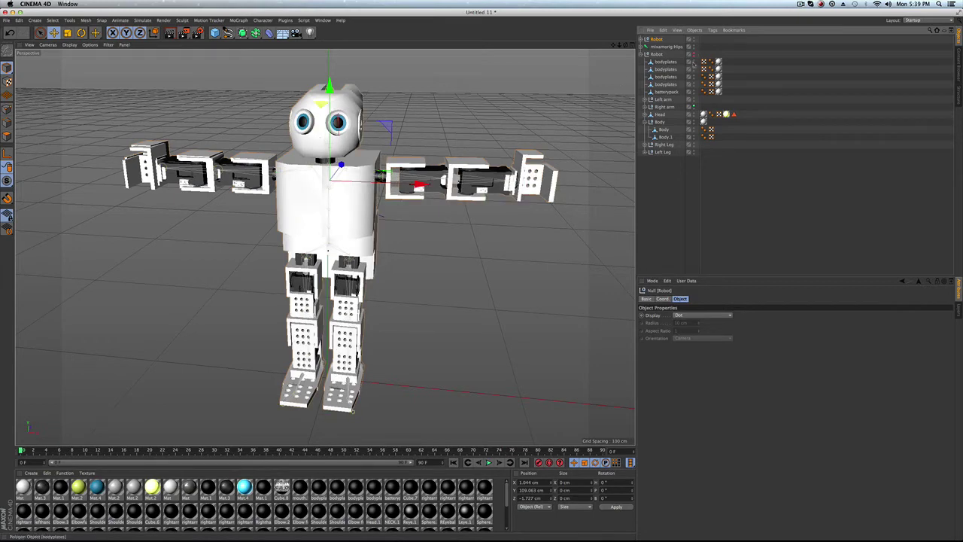
- Collapse the original robot's hierarchy and expand the imported Mixamo Robot group
{"action": "left_click", "coordinate": [645, 55]}
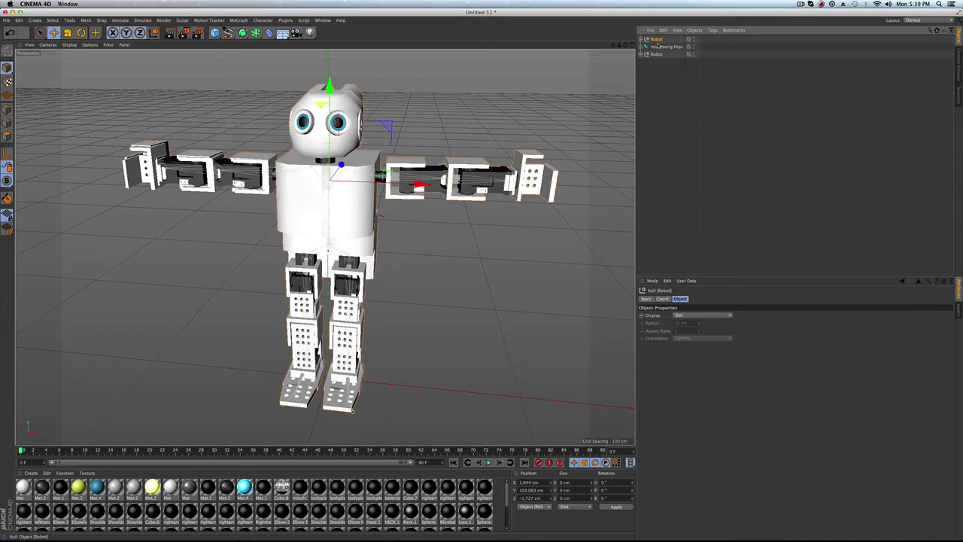
{"action": "left_click", "coordinate": [660, 47]}
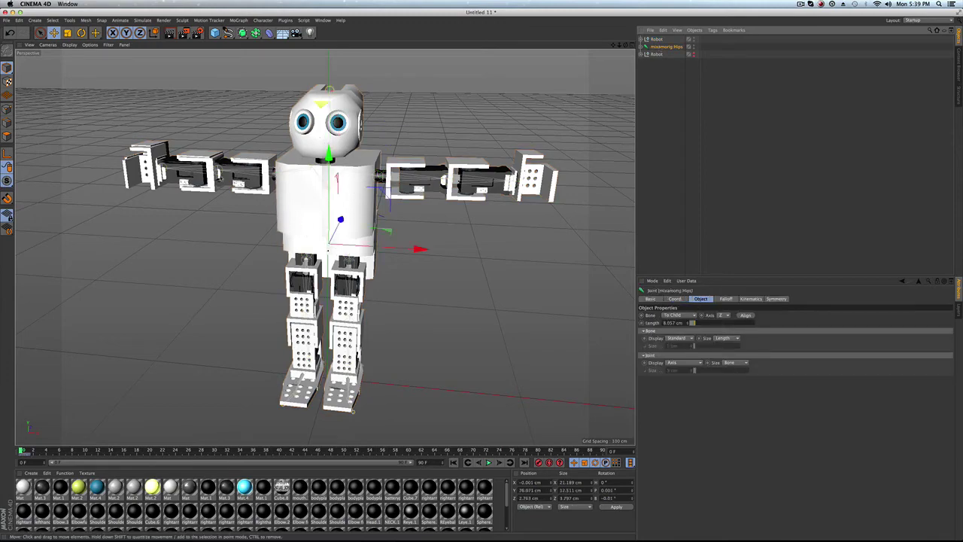
{"action": "mouse_move", "coordinate": [298, 191]}
{"action": "left_mouse_down", "text": "alt"}
{"action": "mouse_move", "coordinate": [304, 185]}
{"action": "mouse_move", "coordinate": [290, 182]}
{"action": "mouse_move", "coordinate": [310, 180]}
{"action": "left_mouse_up", "text": "alt"}
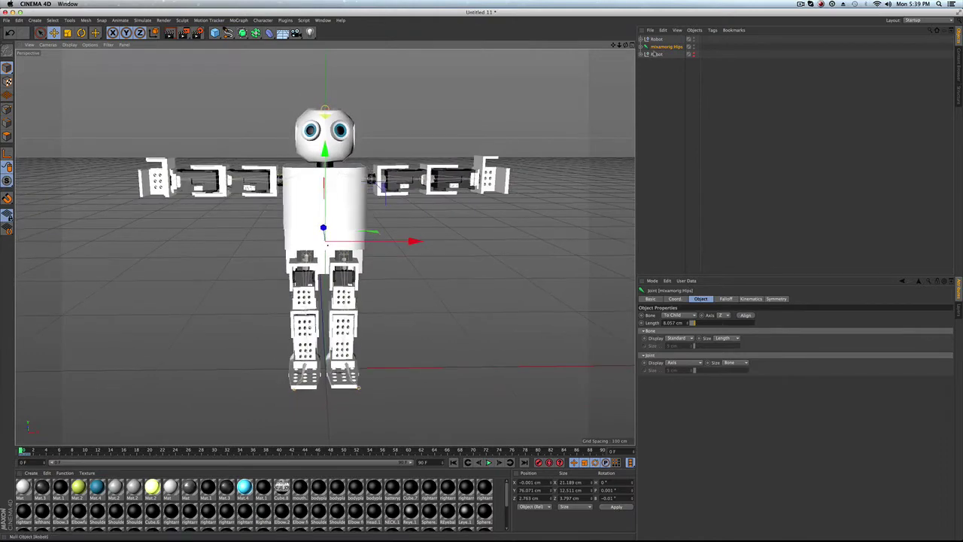
{"action": "left_click", "coordinate": [657, 38]}
{"action": "left_click", "coordinate": [642, 39]}
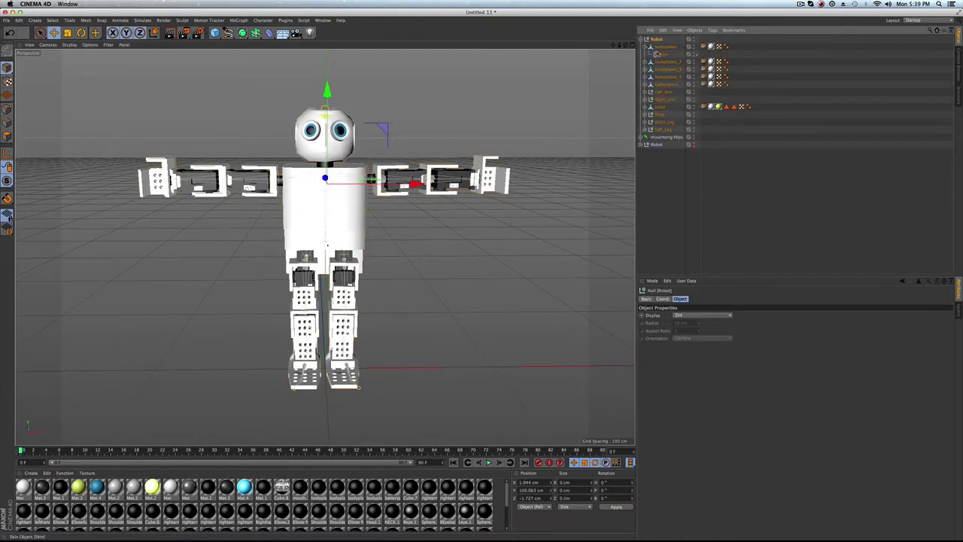
- Inspect the Skin object under bodyplates_4, then collapse Robot and select mixamorig:Hips
{"action": "left_click", "coordinate": [662, 47]}
{"action": "left_click", "coordinate": [660, 55]}
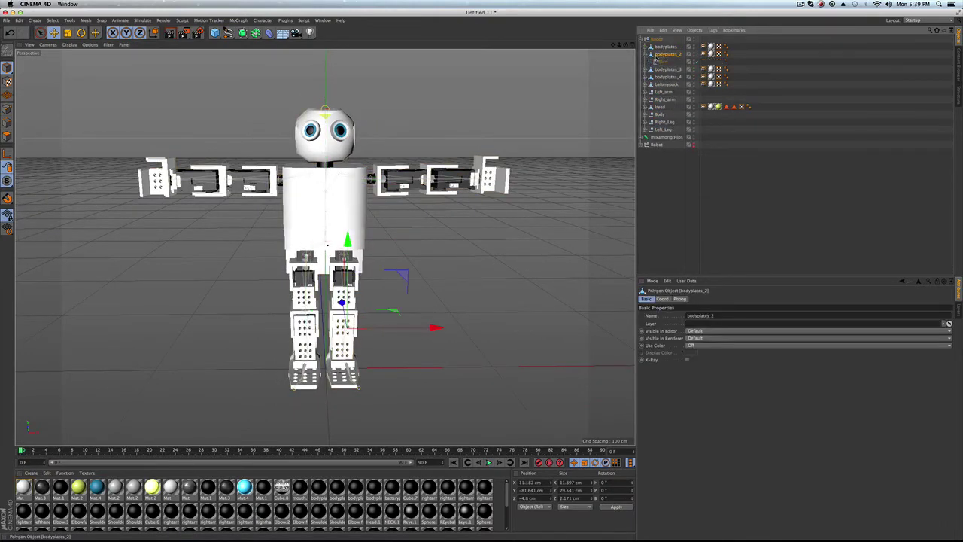
{"action": "left_click", "coordinate": [660, 61]}
{"action": "left_click", "coordinate": [659, 61]}
{"action": "left_click", "coordinate": [647, 68]}
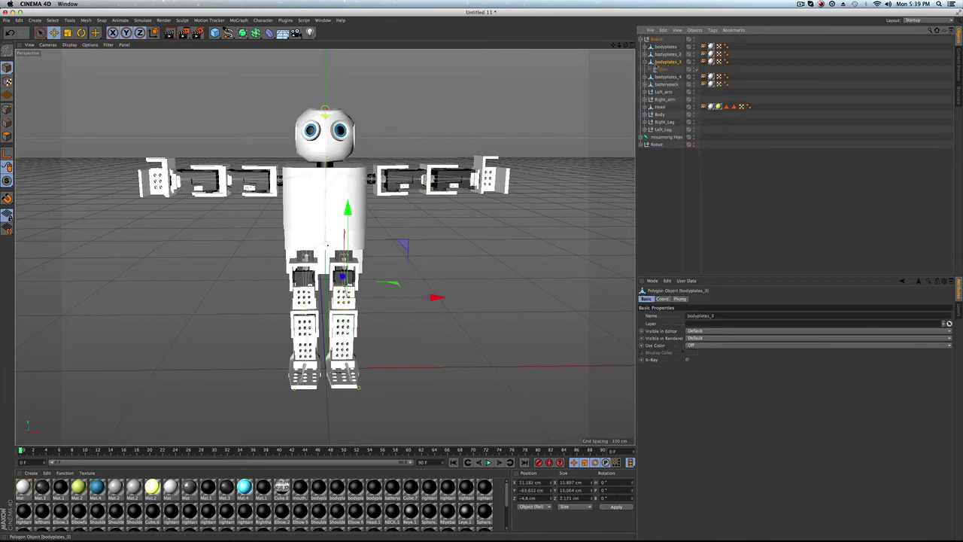
{"action": "left_click", "coordinate": [661, 77]}
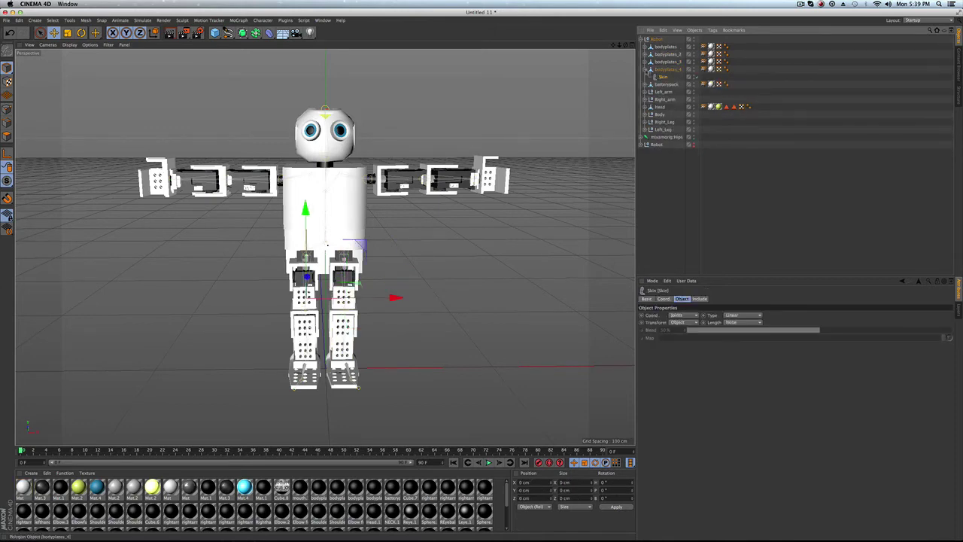
{"action": "left_click", "coordinate": [642, 39]}
{"action": "left_click", "coordinate": [658, 47]}
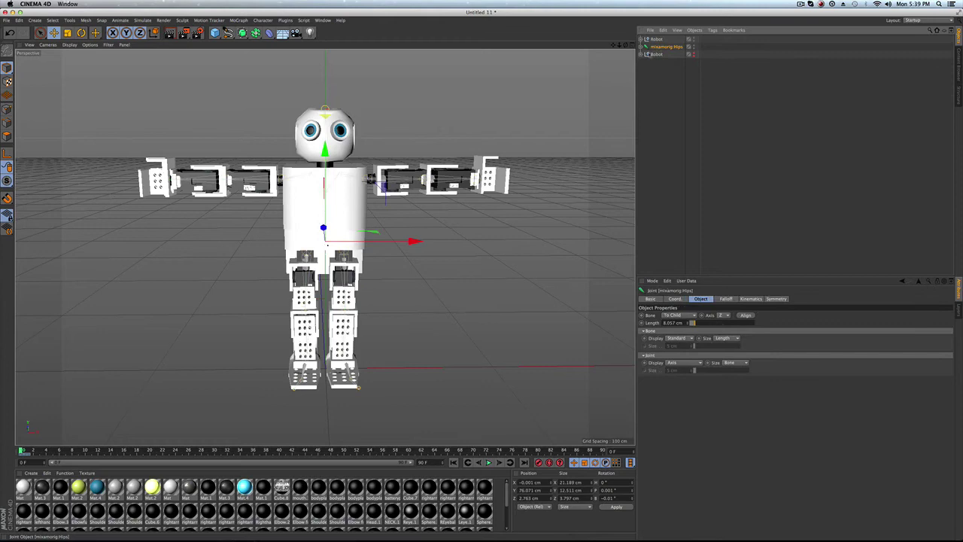
- Test-bend the mixamorig:Spine joint with the Rotate tool, then undo it
{"action": "key", "text": "r"}
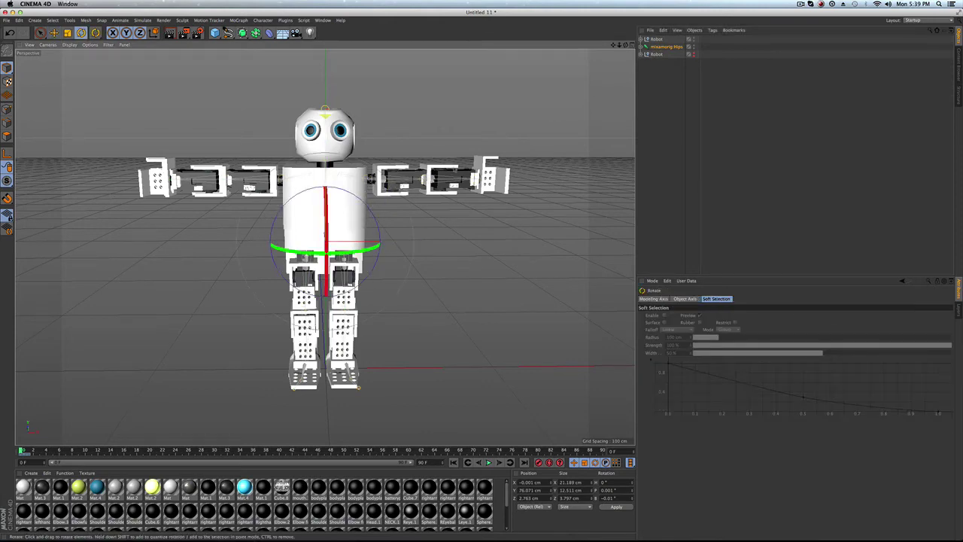
{"action": "left_click", "coordinate": [645, 47]}
{"action": "left_click", "coordinate": [663, 56]}
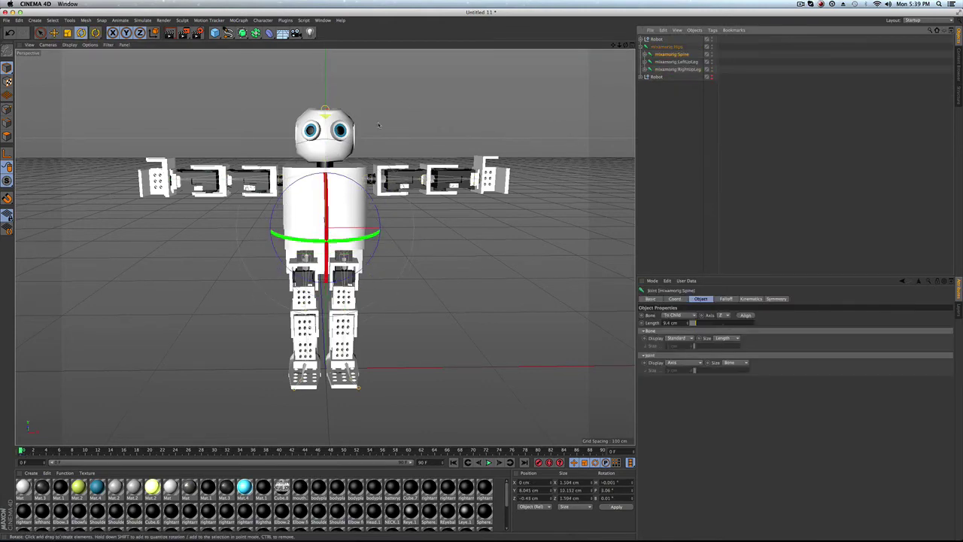
{"action": "left_click_drag", "start_coordinate": [351, 234], "coordinate": [377, 233]}
{"action": "key", "text": "super+z"}
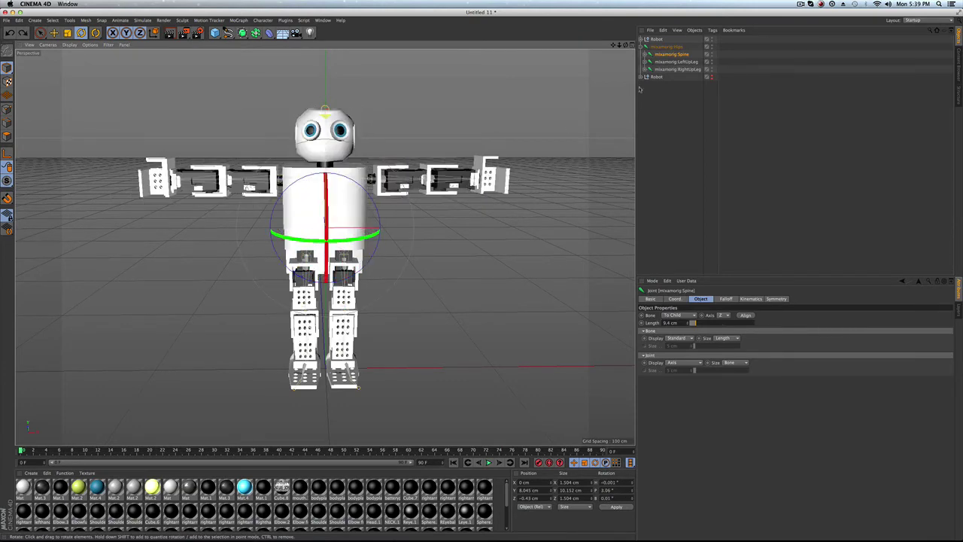
- Delete the Robot null, test-swing mixamorig:LeftUpLeg outward, then undo the changes
{"action": "left_click", "coordinate": [657, 77]}
{"action": "key", "text": "Delete"}
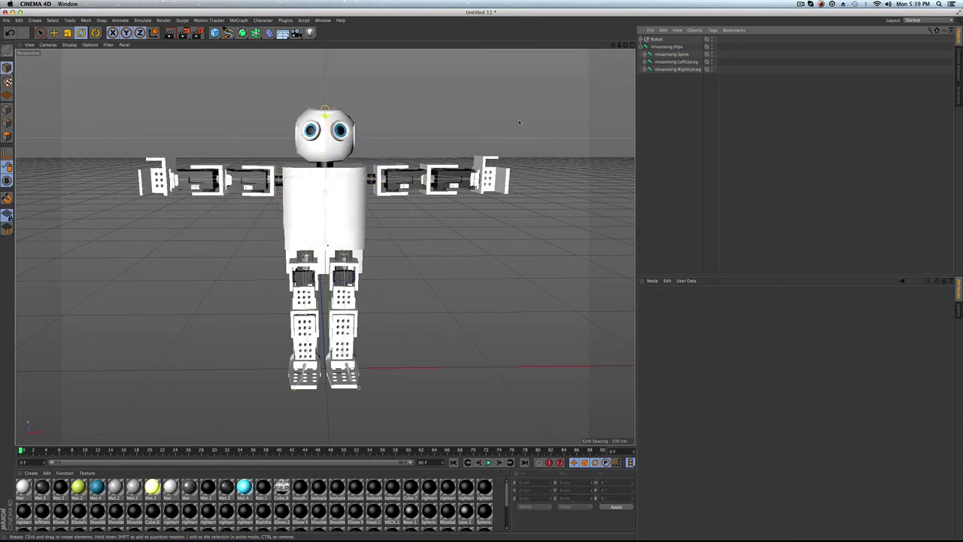
{"action": "left_click", "coordinate": [674, 62]}
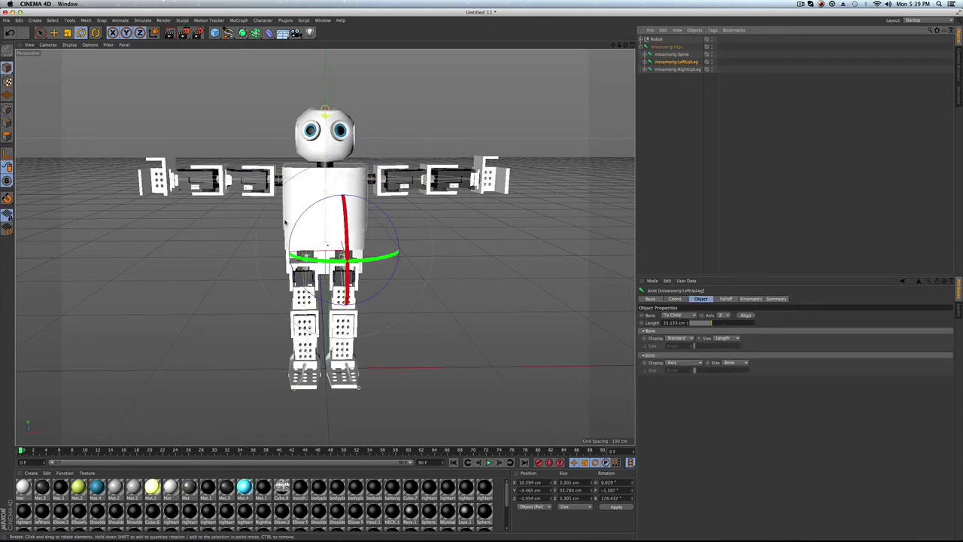
{"action": "left_click_drag", "start_coordinate": [391, 238], "coordinate": [404, 222]}
{"action": "key", "text": "super+z"}
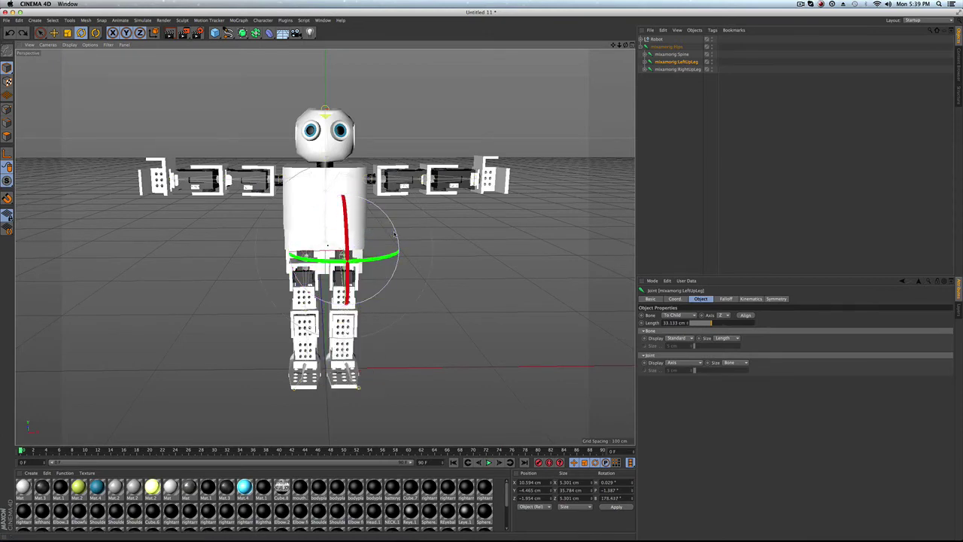
{"action": "key", "text": "super+z"}
{"action": "key", "text": "super+z"}
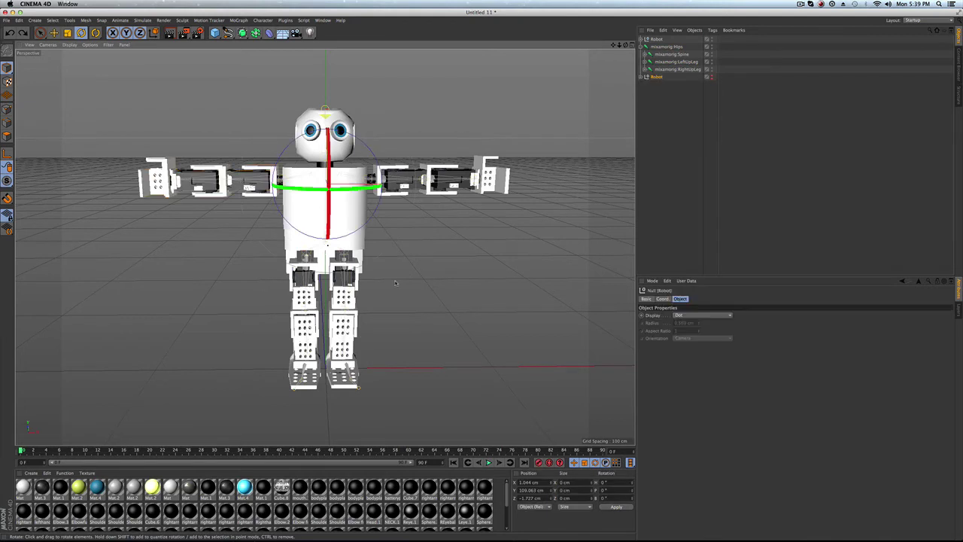
- Test-tilt the mixamorig:Hips joint, undo it, and switch to the web browser
{"action": "left_click", "coordinate": [661, 93]}
{"action": "left_click", "coordinate": [666, 46]}
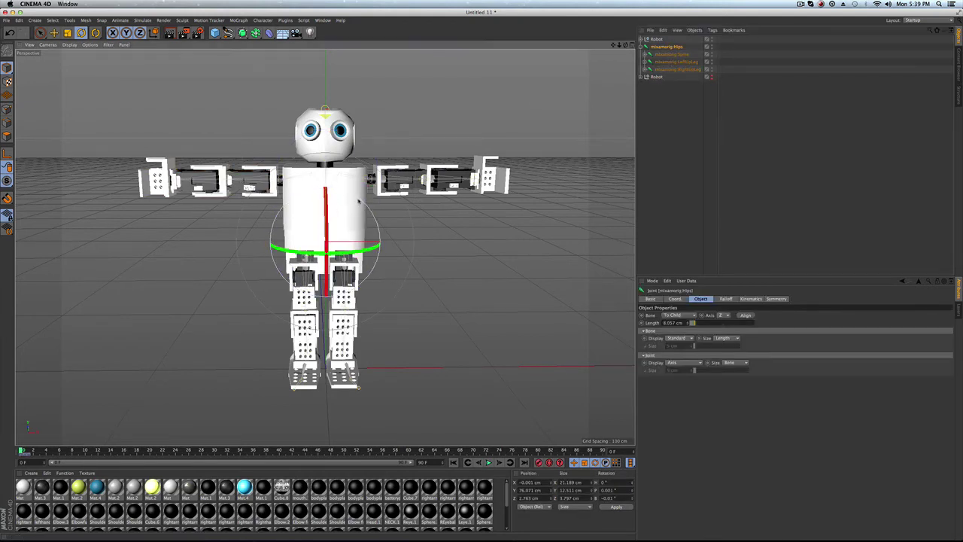
{"action": "left_click_drag", "start_coordinate": [359, 197], "coordinate": [360, 199]}
{"action": "left_click", "coordinate": [677, 106]}
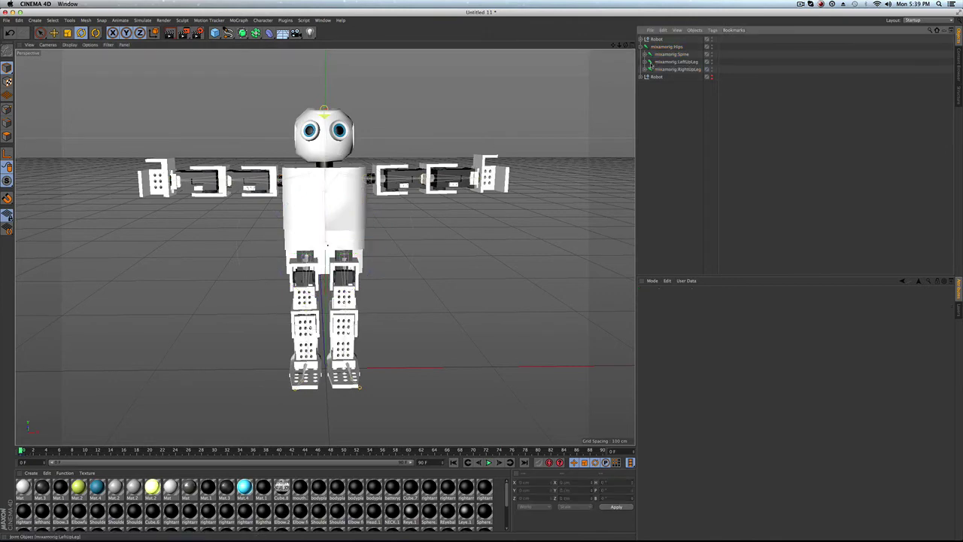
{"action": "key", "text": "super+z"}
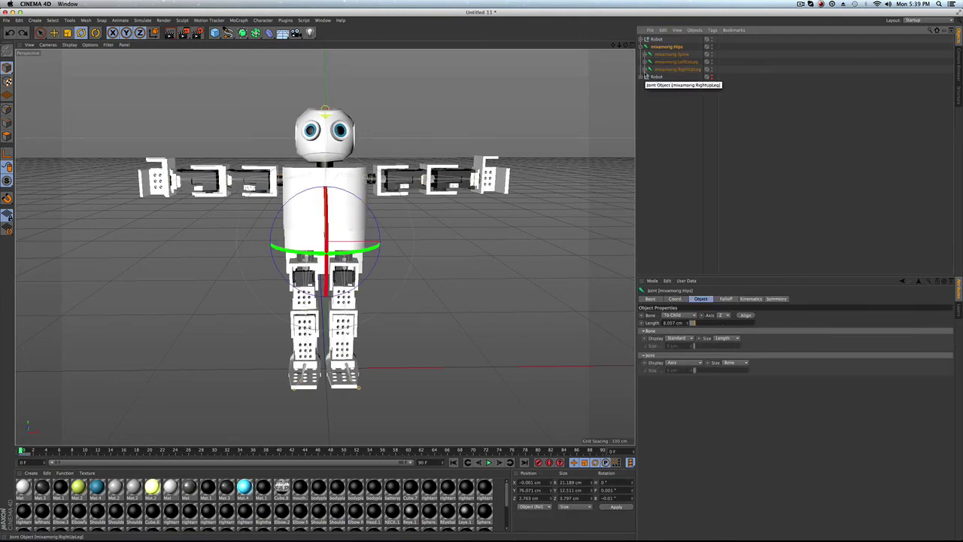
{"action": "key", "text": "super+Tab"}
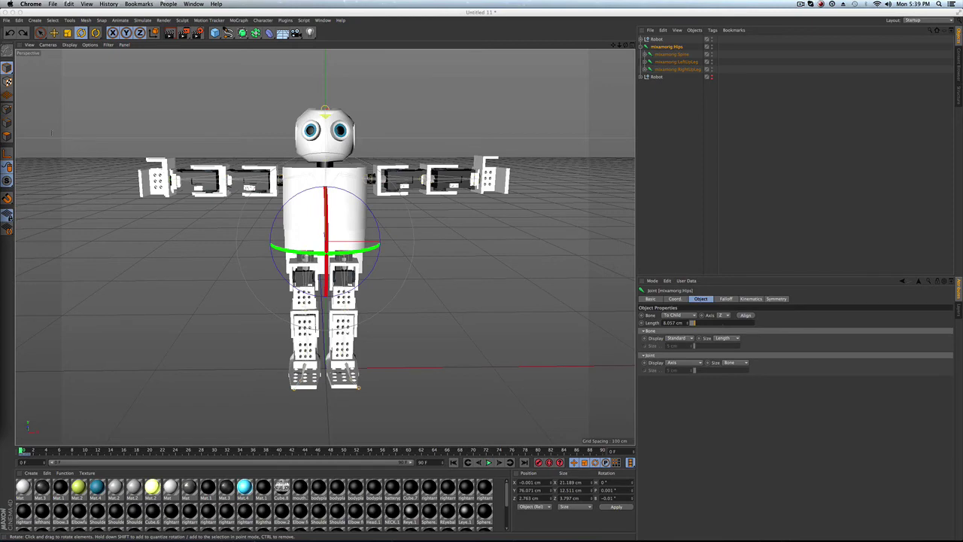
{"action": "left_click", "coordinate": [19, 316]}
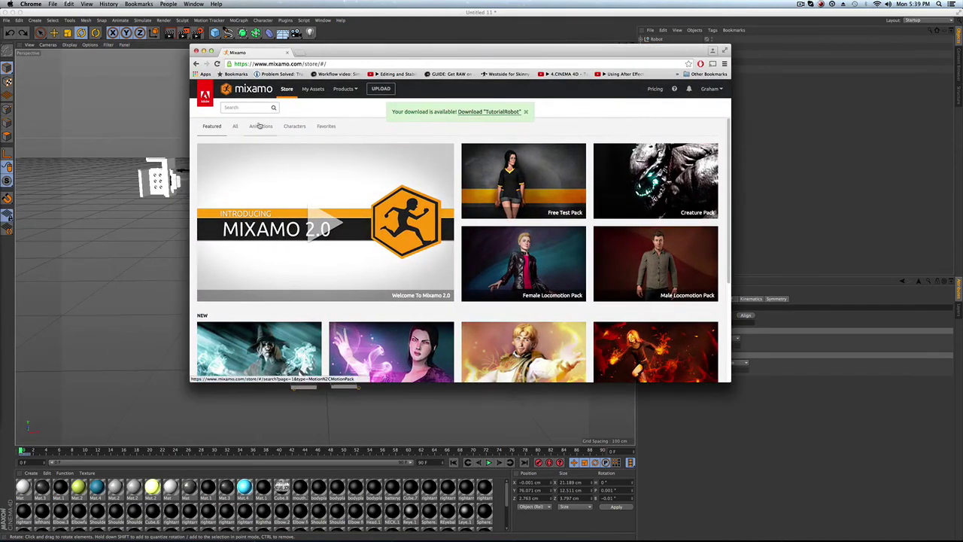
{"action": "left_click", "coordinate": [260, 126]}
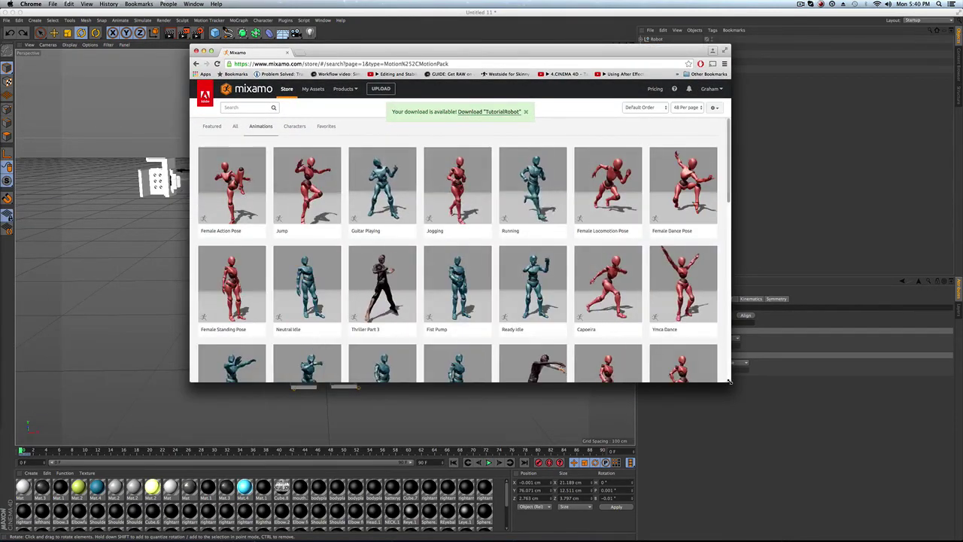
{"action": "left_click_drag", "start_coordinate": [728, 381], "coordinate": [835, 444]}
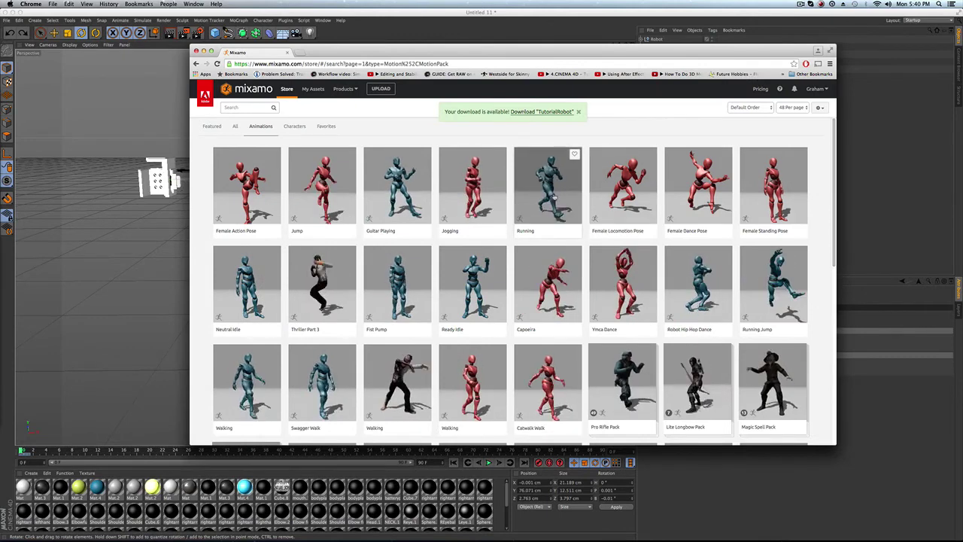
{"action": "left_click", "coordinate": [553, 198]}
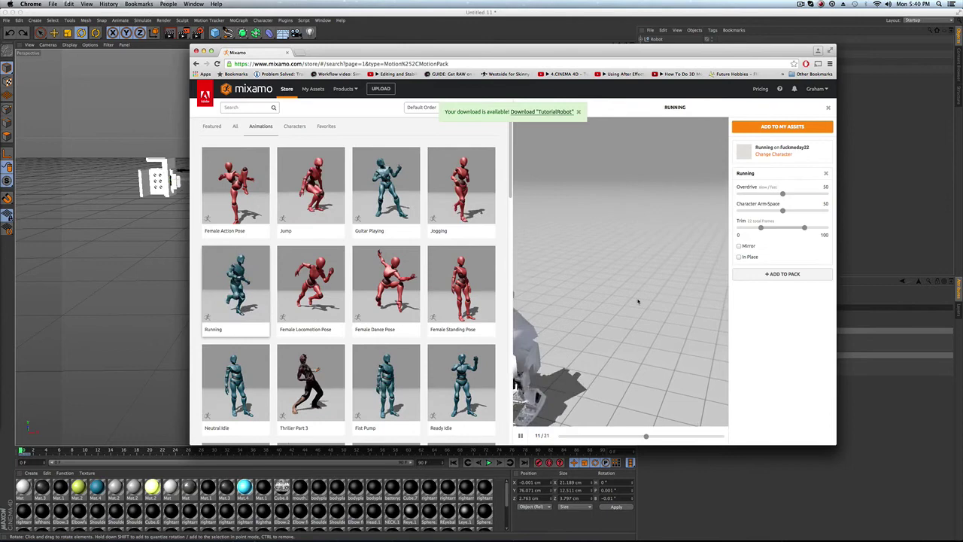
{"action": "left_click", "coordinate": [391, 192]}
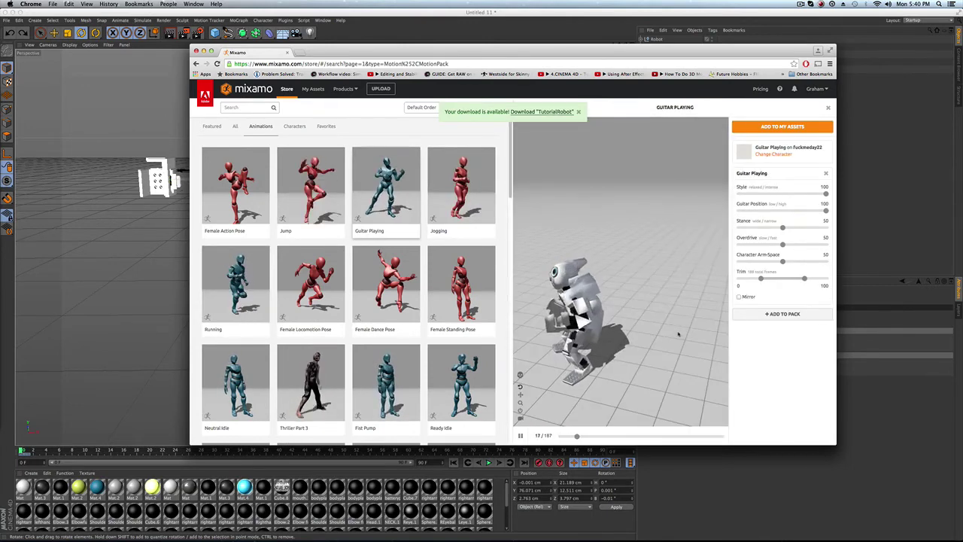
{"action": "left_click", "coordinate": [235, 292]}
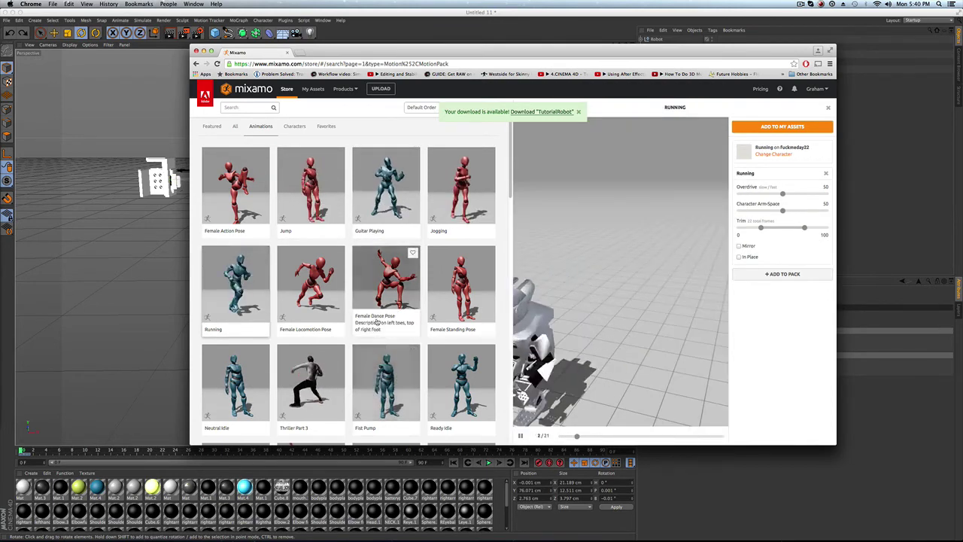
{"action": "scroll", "coordinate": [377, 322], "scroll_direction": "down", "scroll_amount": 2}
{"action": "left_click", "coordinate": [311, 314]}
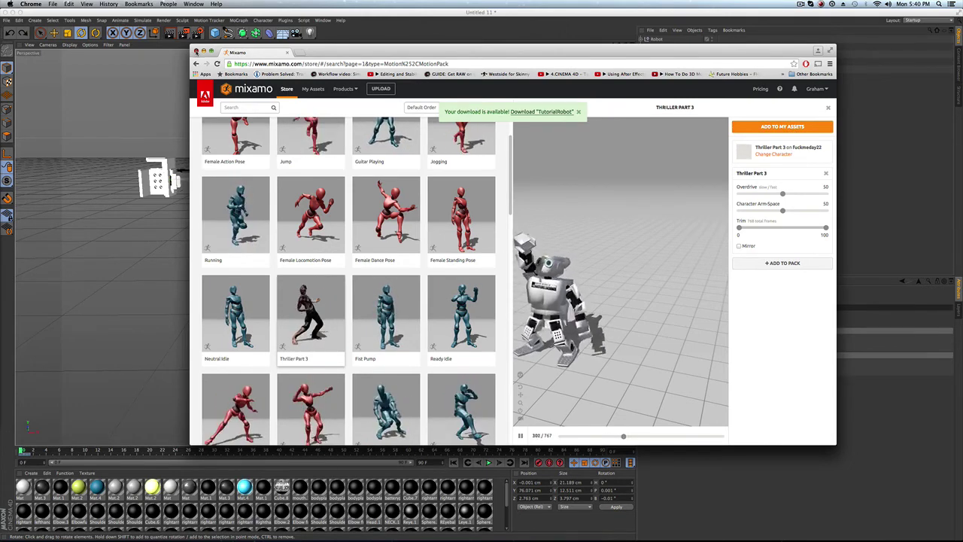
{"action": "key", "text": "super+h"}
{"action": "mouse_move", "coordinate": [38, 535]}
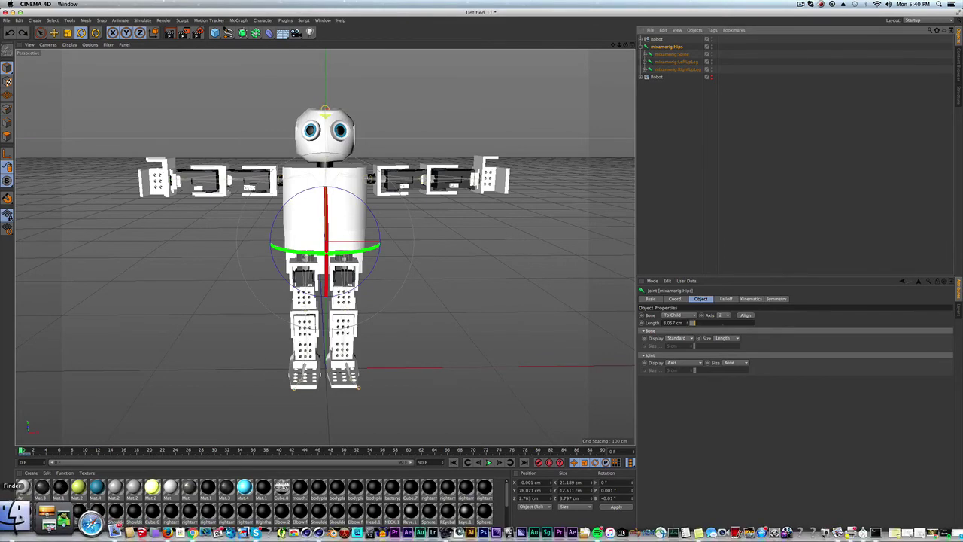
- Open Robot-DMNS.mp4 from Finder so it plays in QuickTime Player
{"action": "left_click", "coordinate": [15, 514]}
{"action": "double_click", "coordinate": [371, 302]}
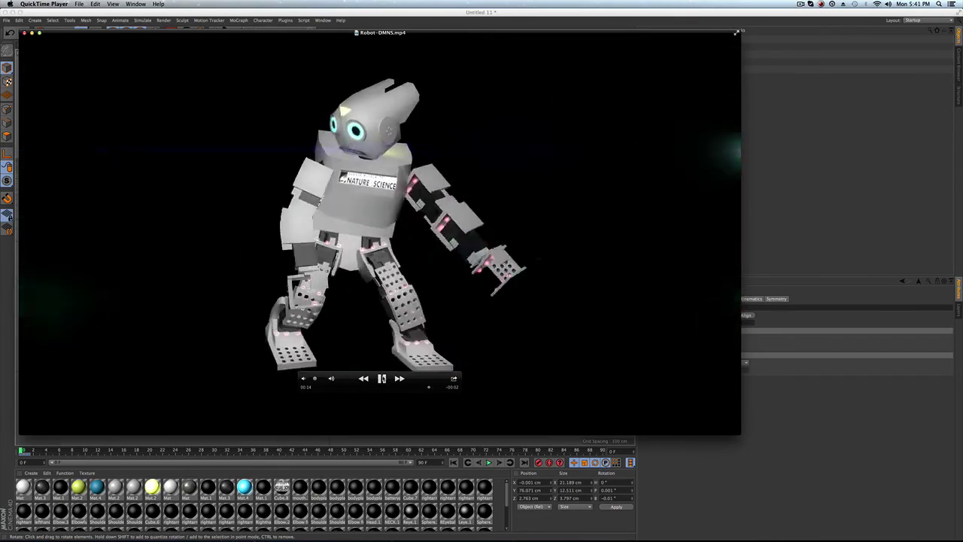
- Pause Robot-DMNS.mp4 on the crouching pose and move the controller bar lower
{"action": "left_click", "coordinate": [382, 379]}
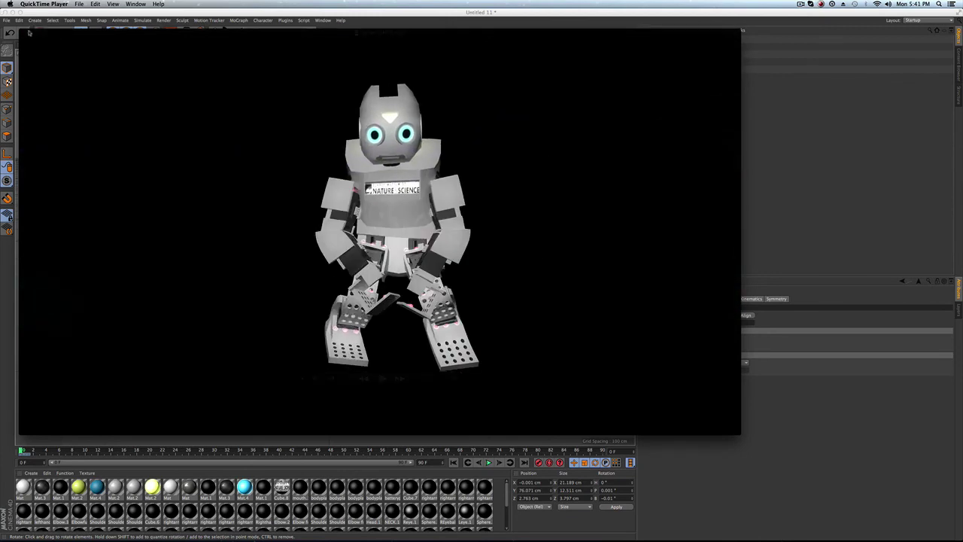
{"action": "left_click_drag", "start_coordinate": [426, 385], "coordinate": [427, 427]}
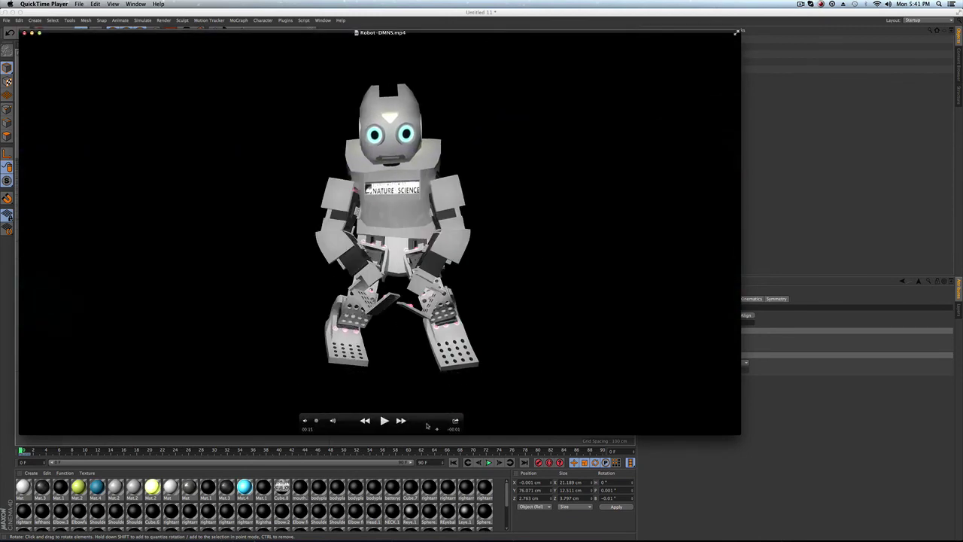